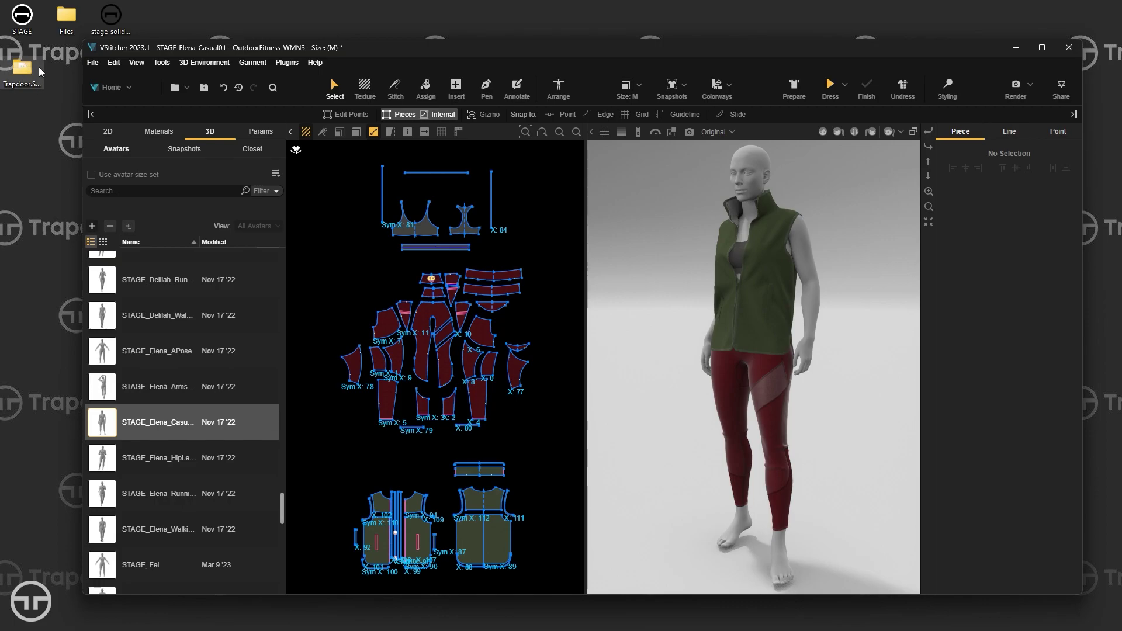
Try to add the Trapdoor.STAGE.2023.2.0 folder from the Desktop as a plugin in the preferences
click(113, 62)
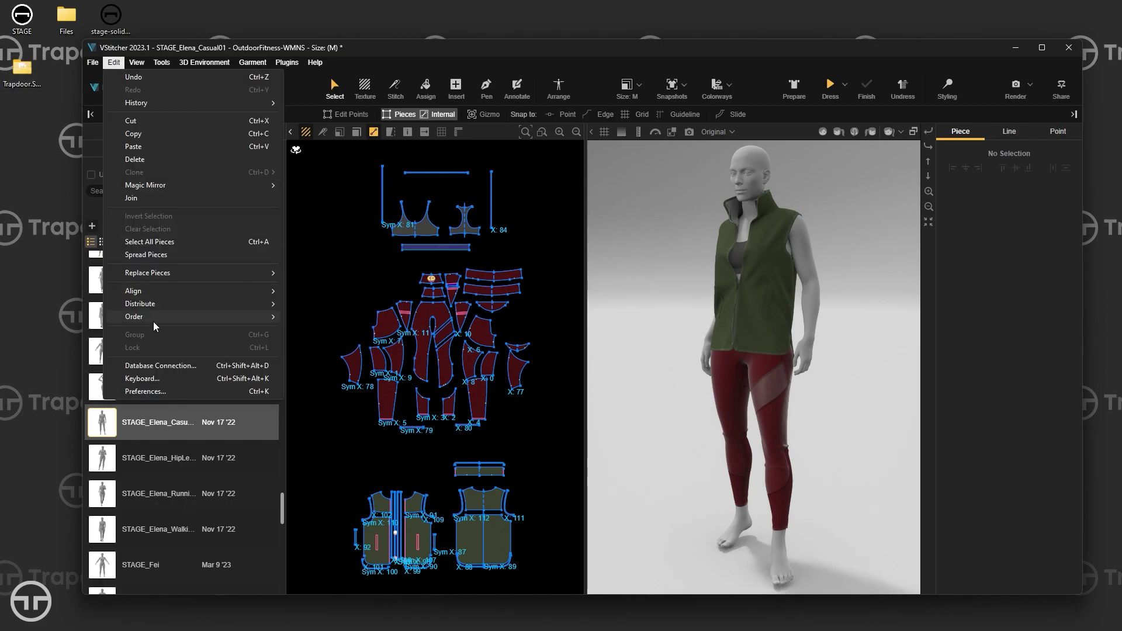
click(147, 390)
click(381, 358)
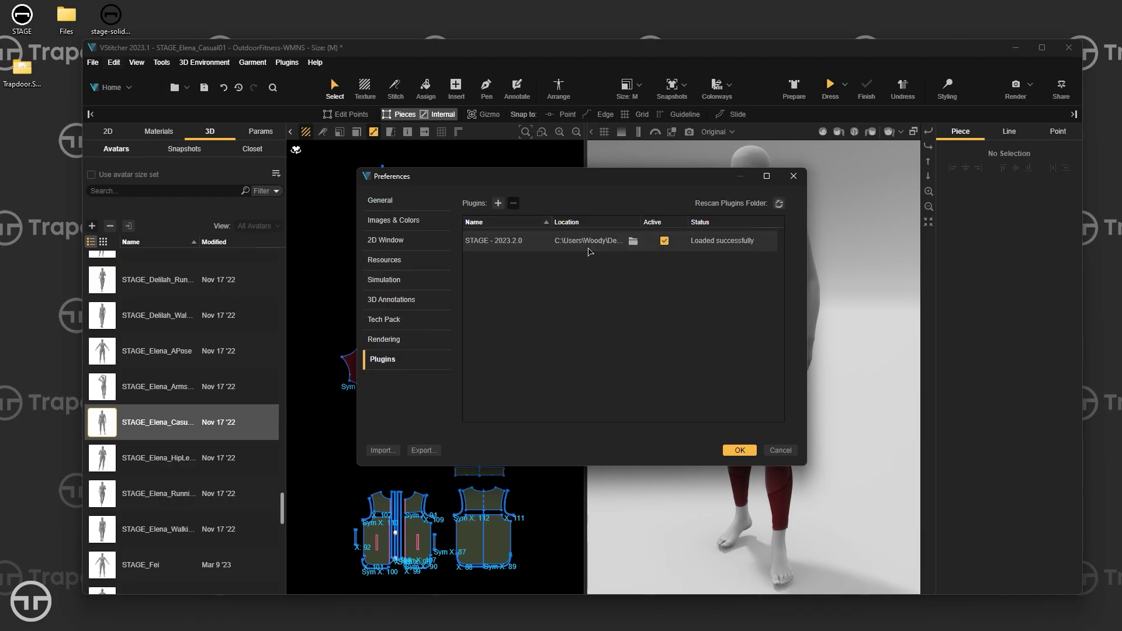
click(499, 204)
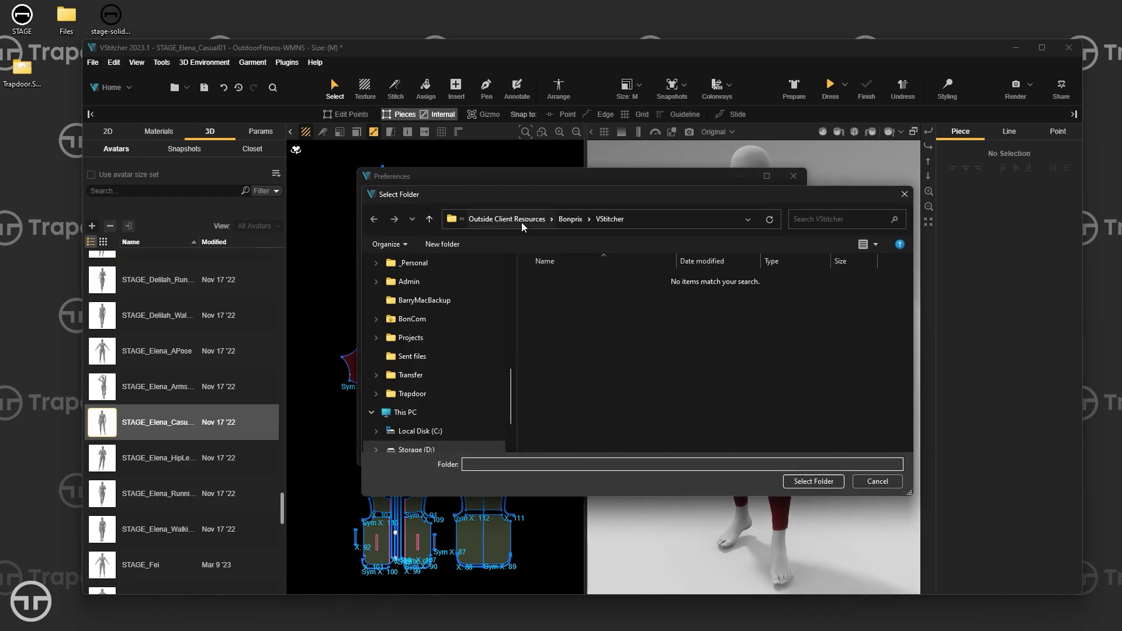
scroll(438, 298, up, 5)
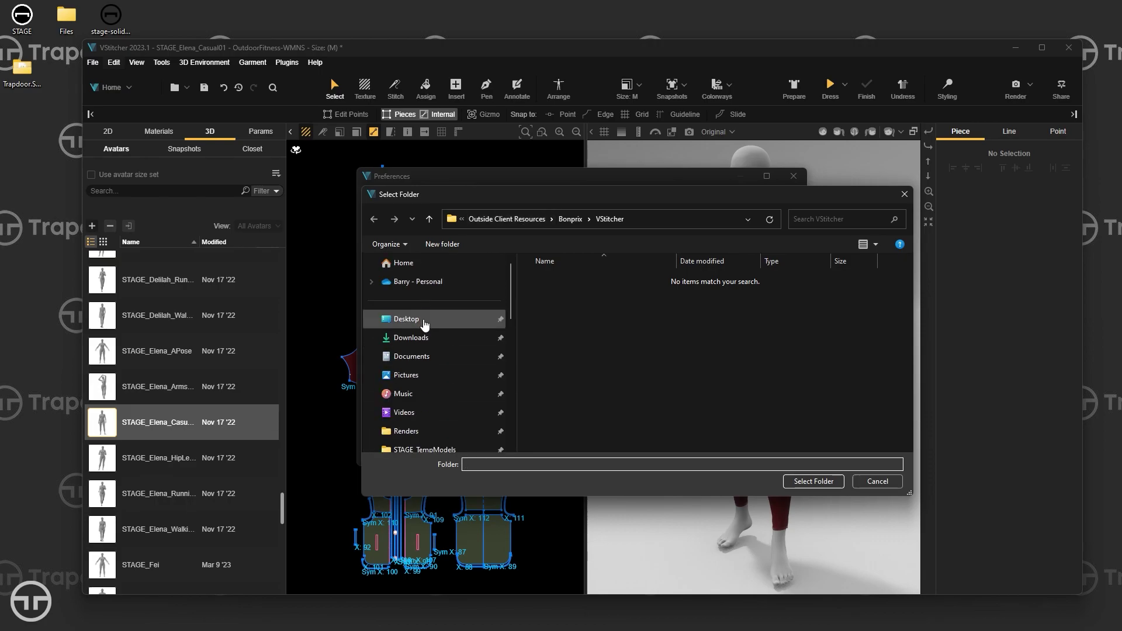
click(424, 321)
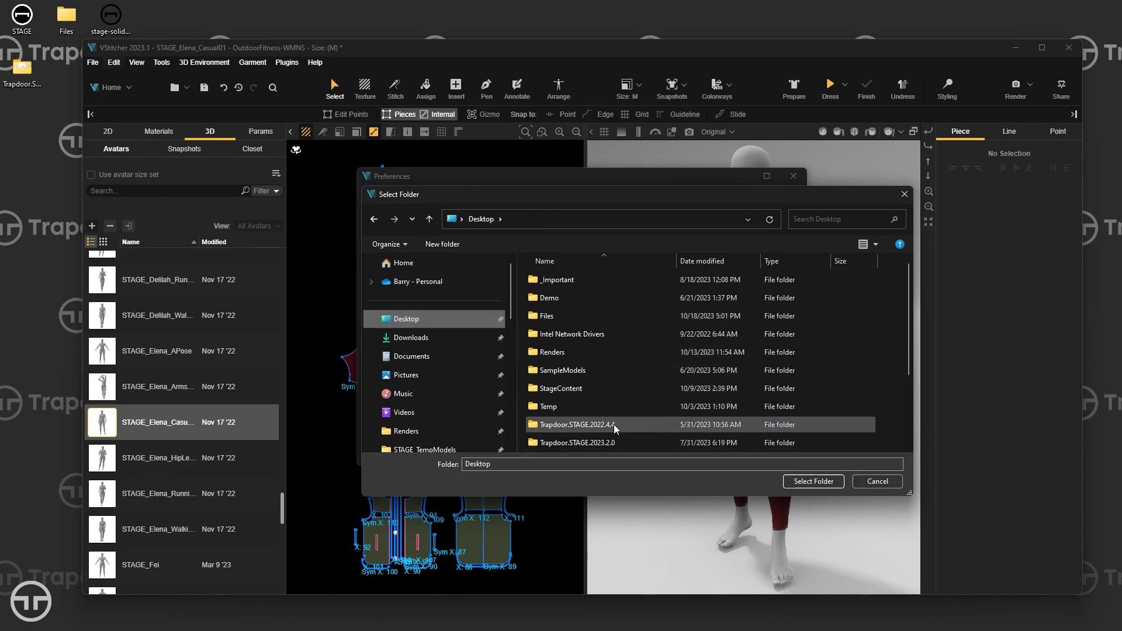
double_click(611, 442)
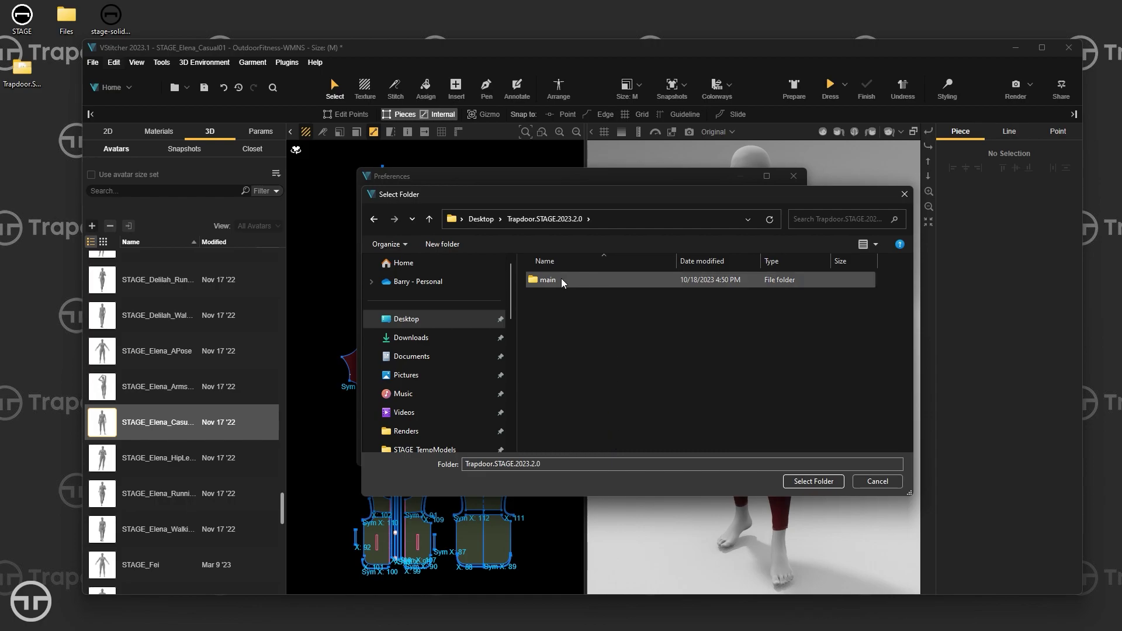
click(833, 481)
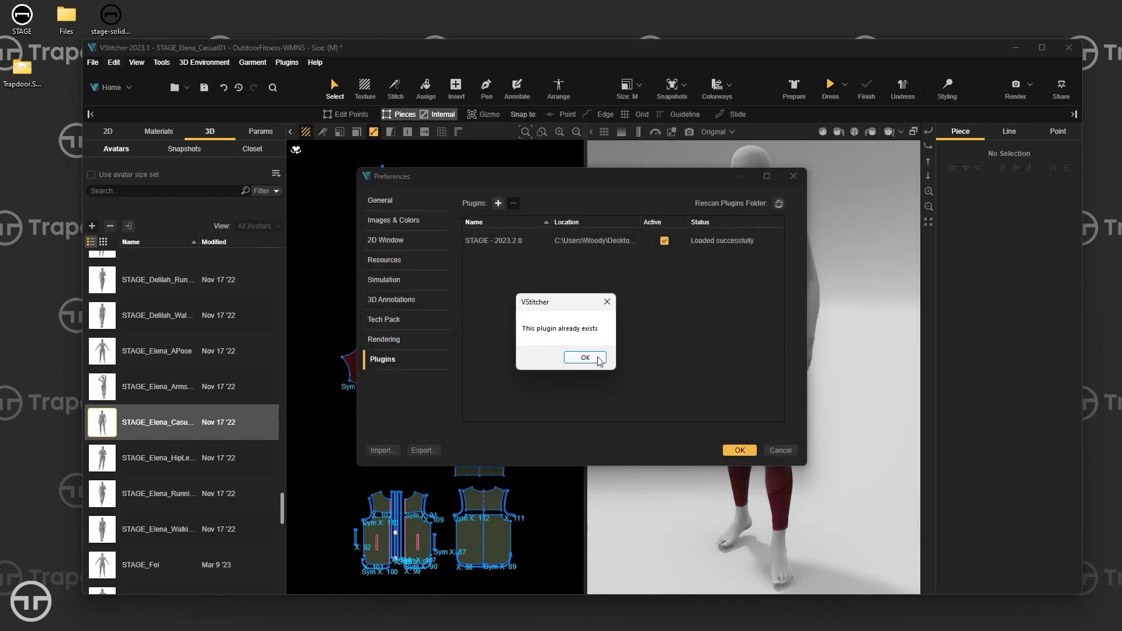
click(599, 359)
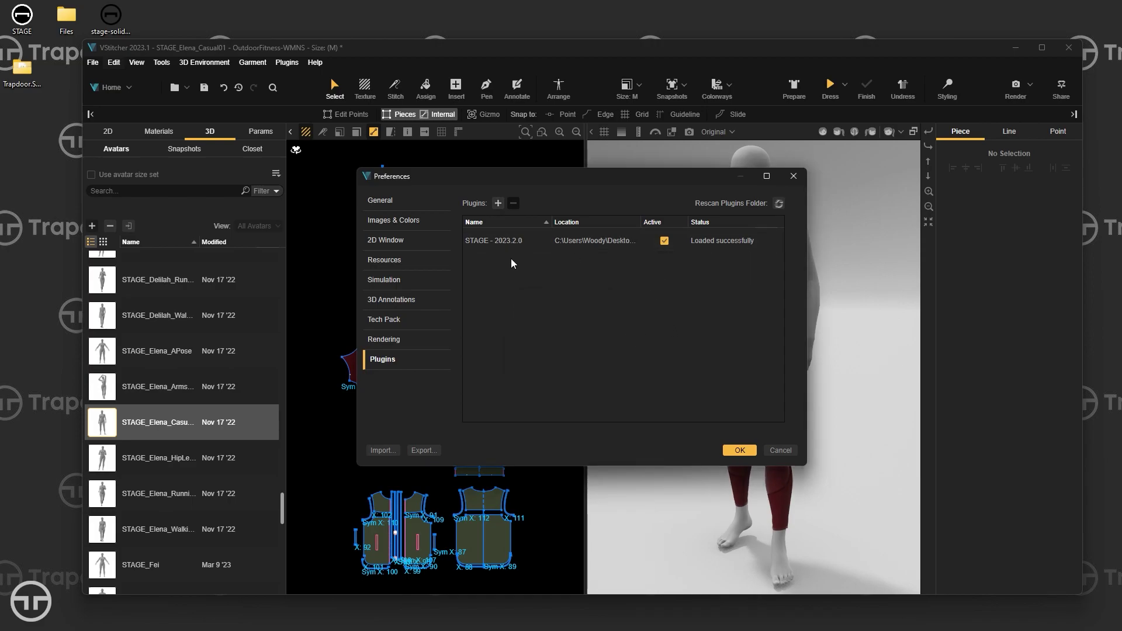
click(739, 450)
click(287, 64)
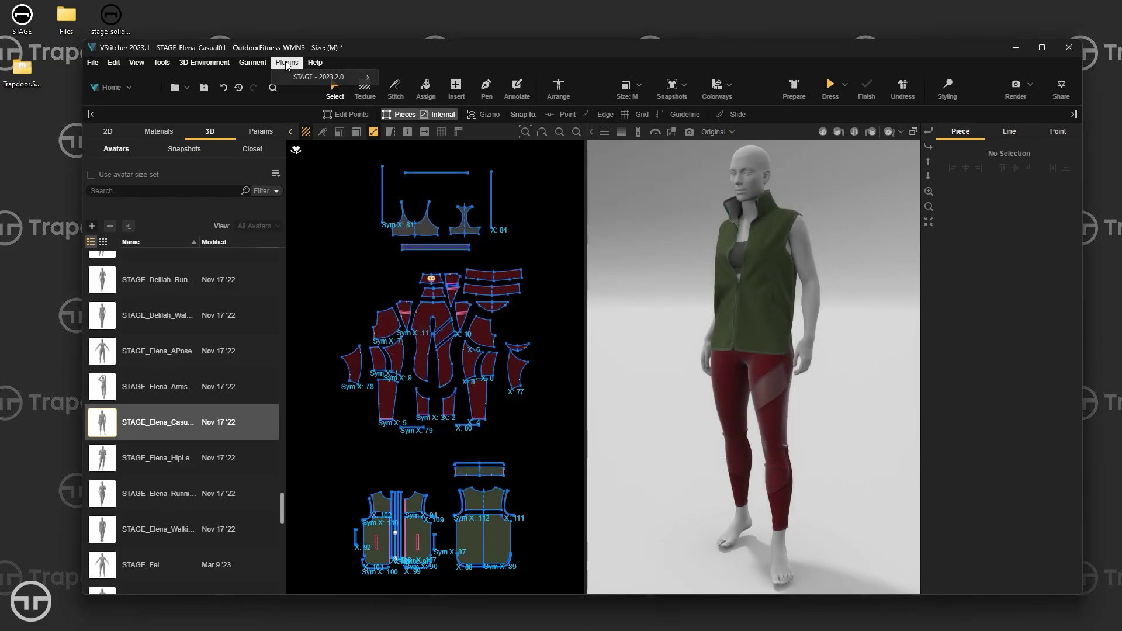
mouse_move(292, 77)
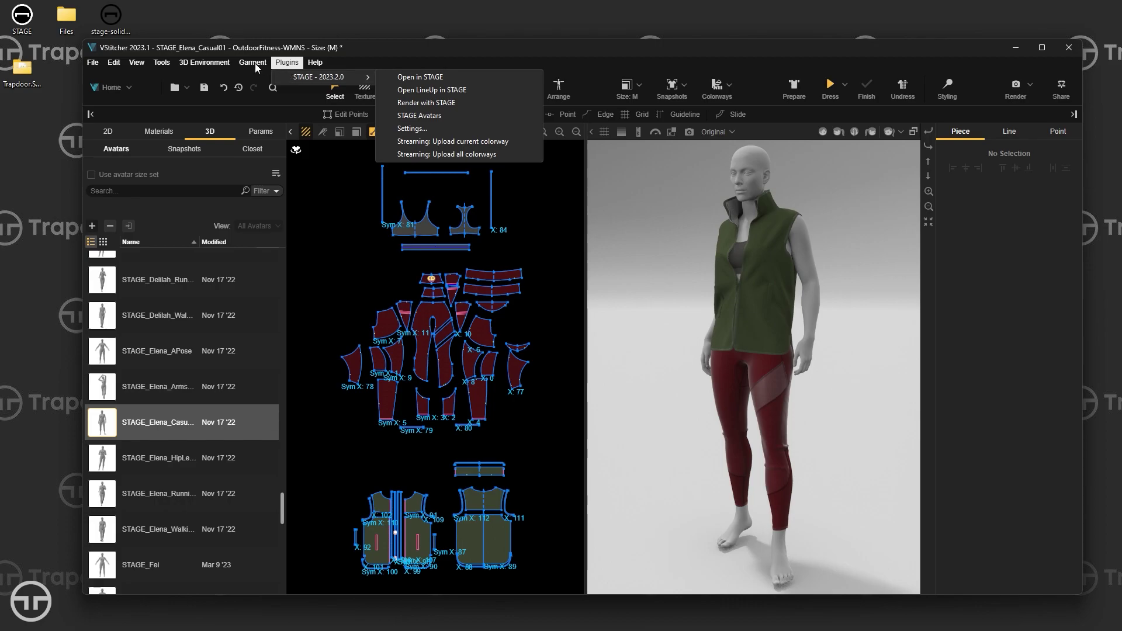
key(Escape)
key(Escape)
click(287, 63)
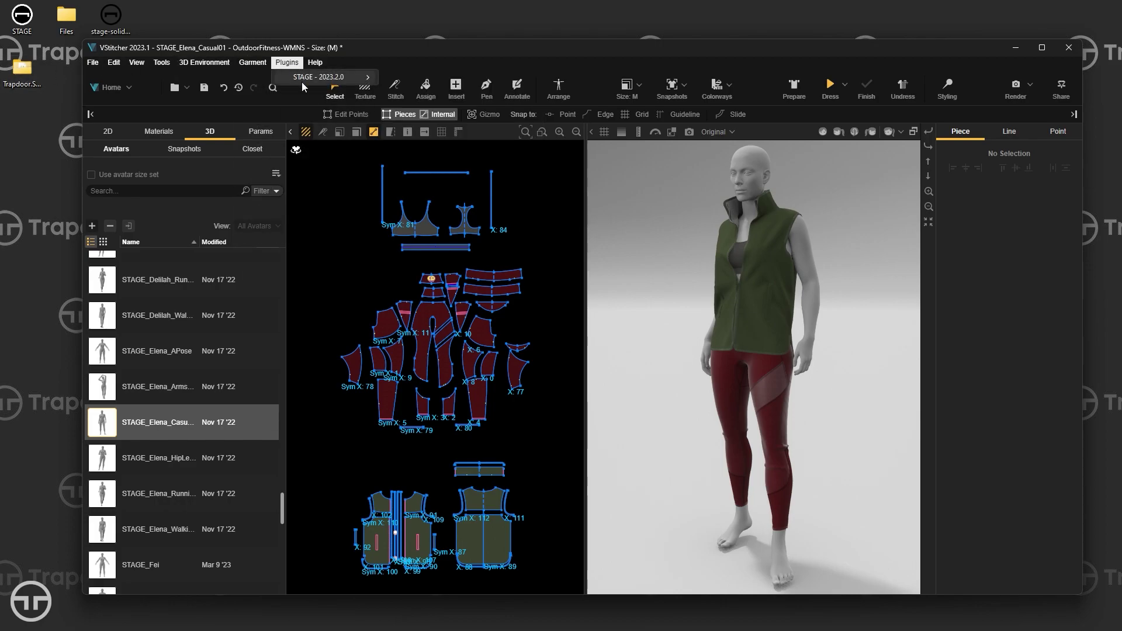
mouse_move(319, 76)
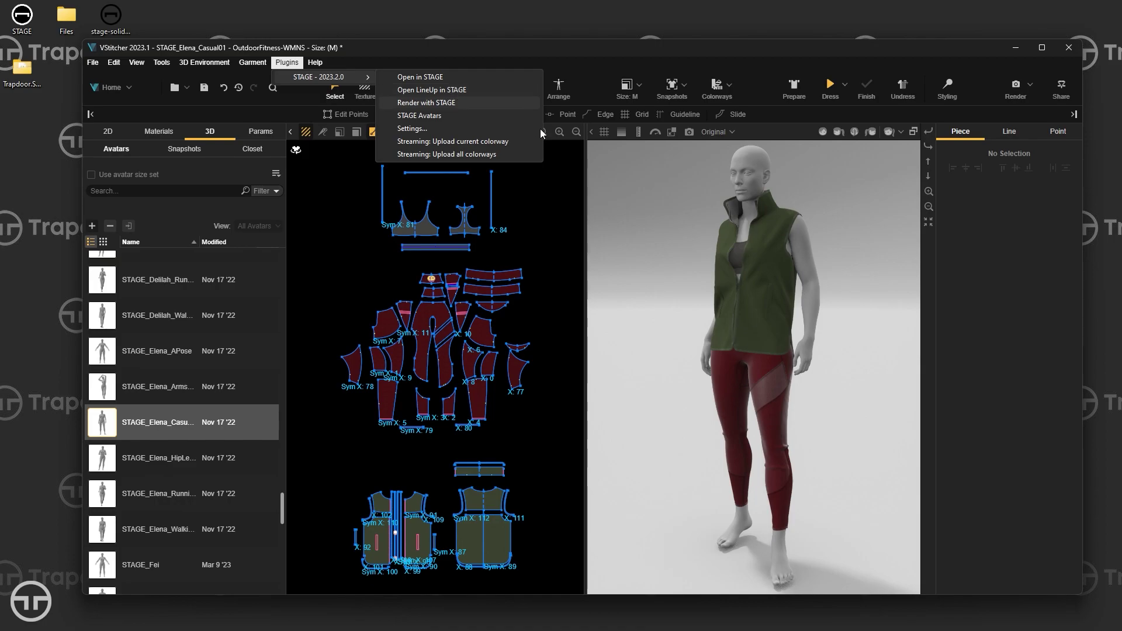
Look at the colorways available for the garment
click(717, 90)
click(717, 90)
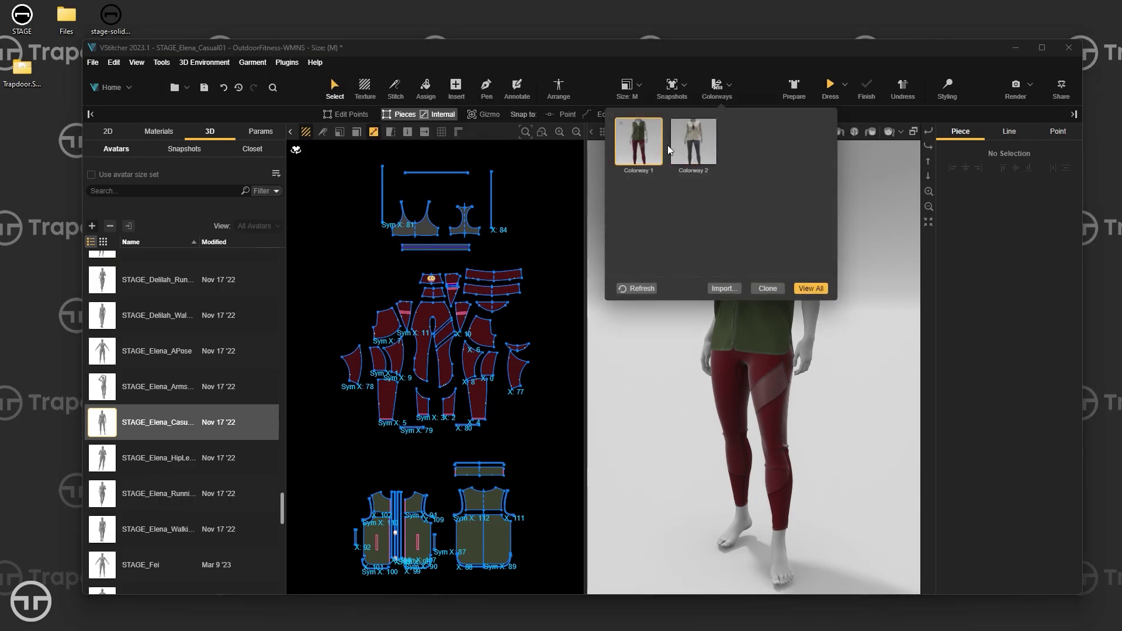
click(313, 63)
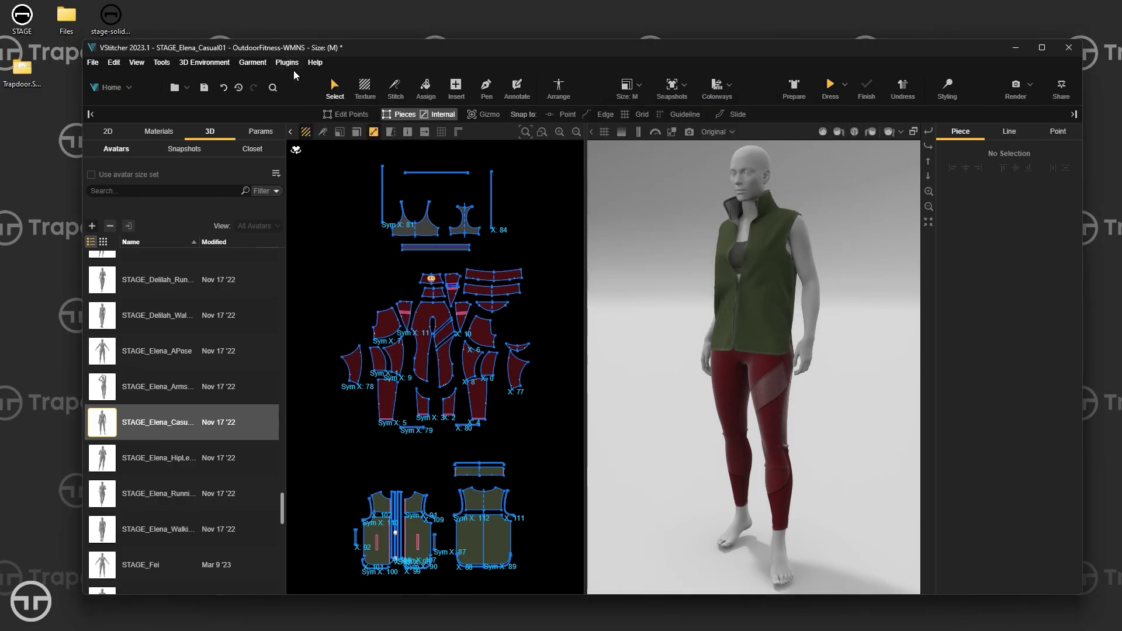
Browse the downloadable avatars in the STAGE Avatars library, including the Base Pack, and close it
click(293, 67)
mouse_move(327, 77)
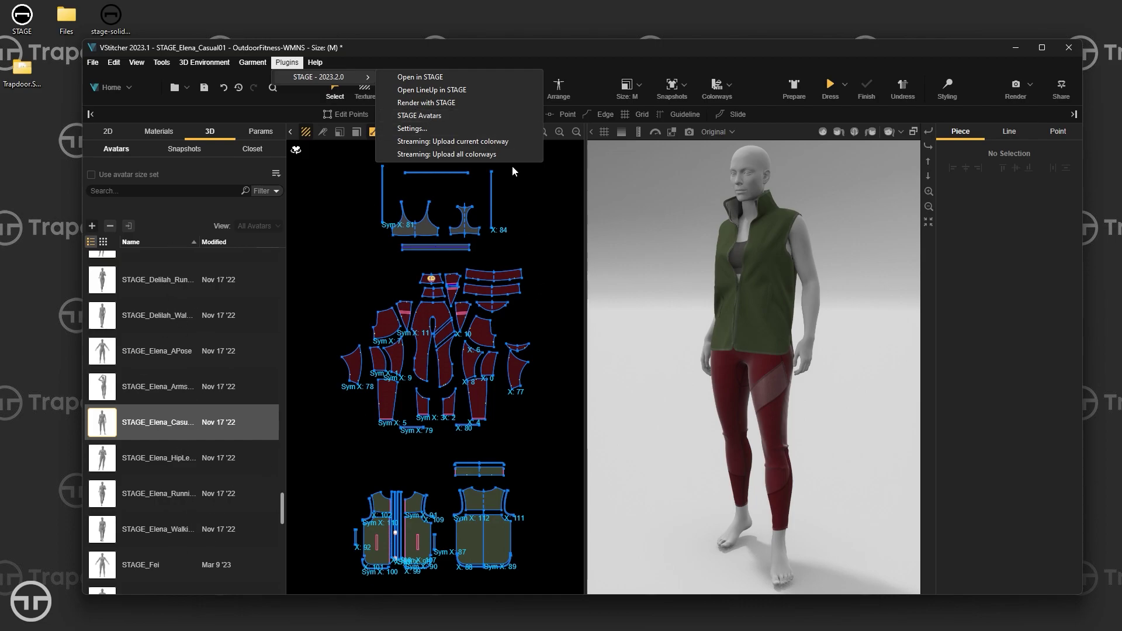
click(433, 115)
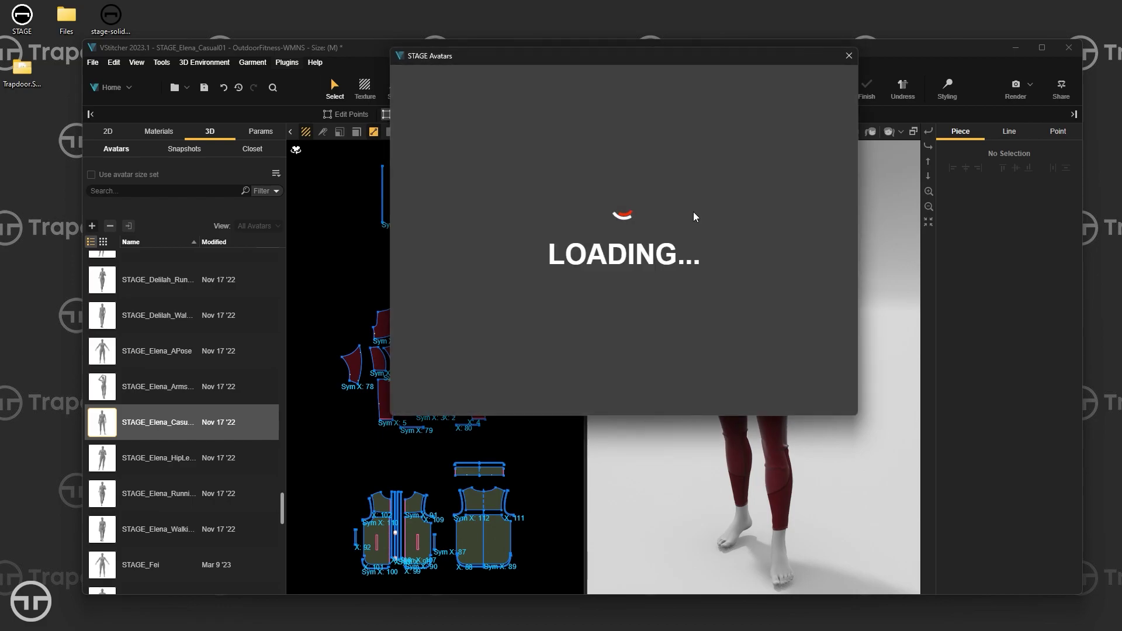
mouse_move(851, 112)
mouse_down()
mouse_move(854, 379)
mouse_move(861, 98)
mouse_move(859, 119)
mouse_up()
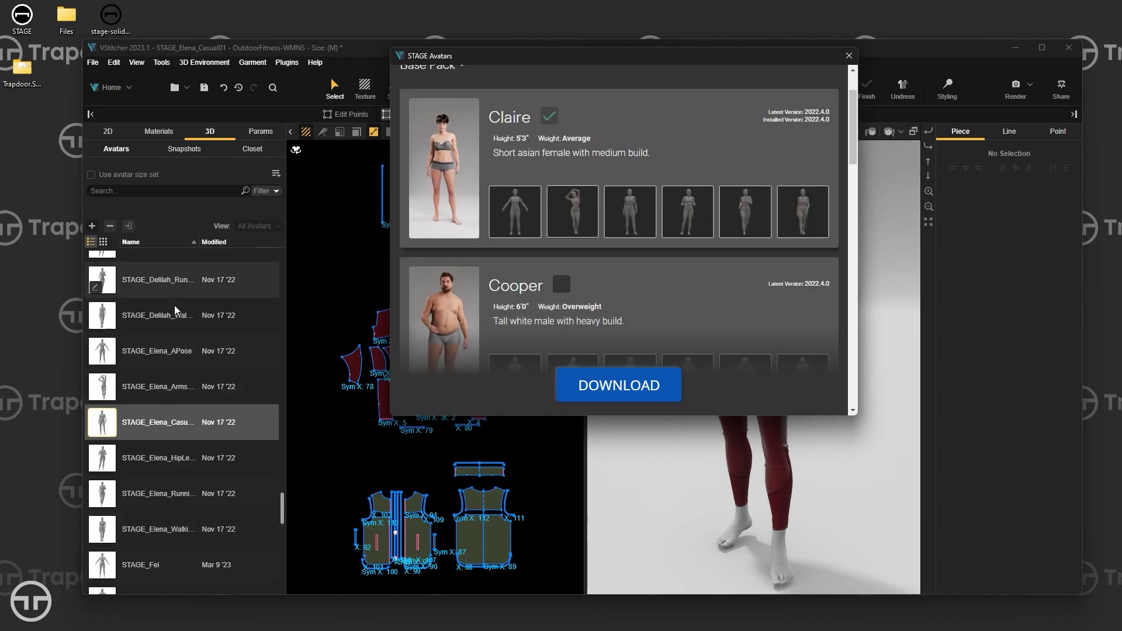
click(849, 56)
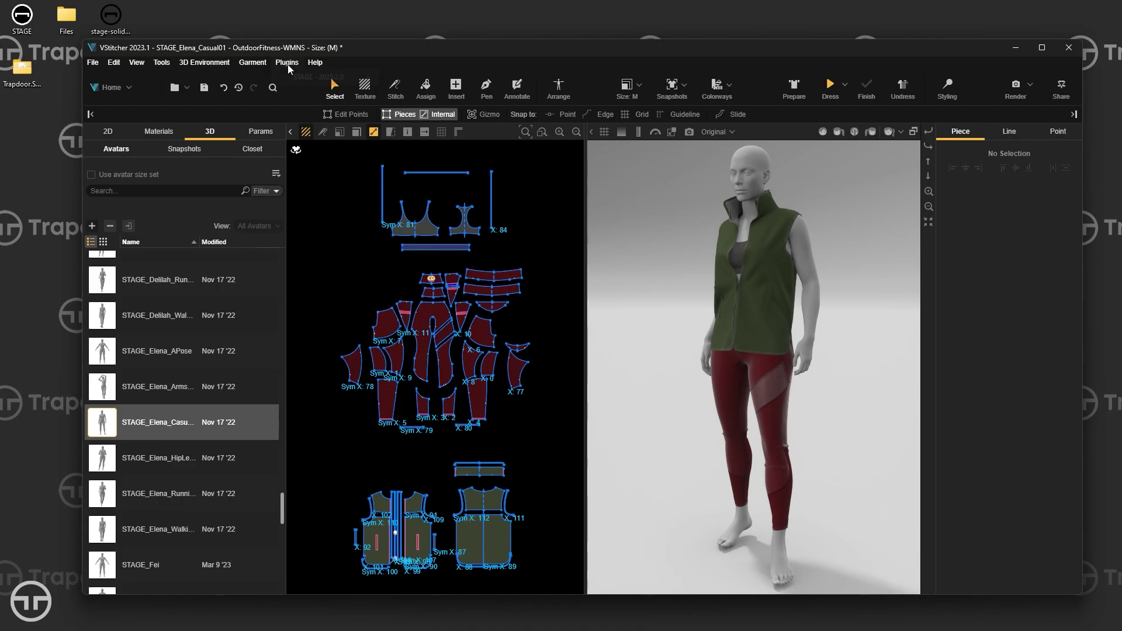
Review the STAGE plugin settings: export options, STAGE executable location, model export location and account link
mouse_move(293, 77)
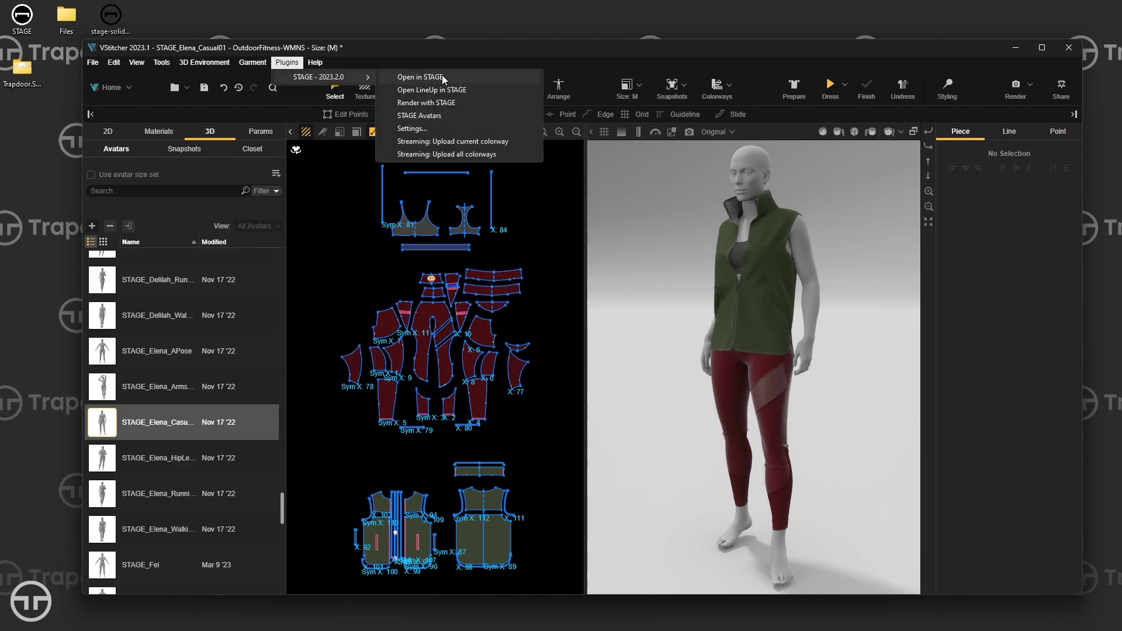
click(426, 128)
drag(589, 54, 430, 171)
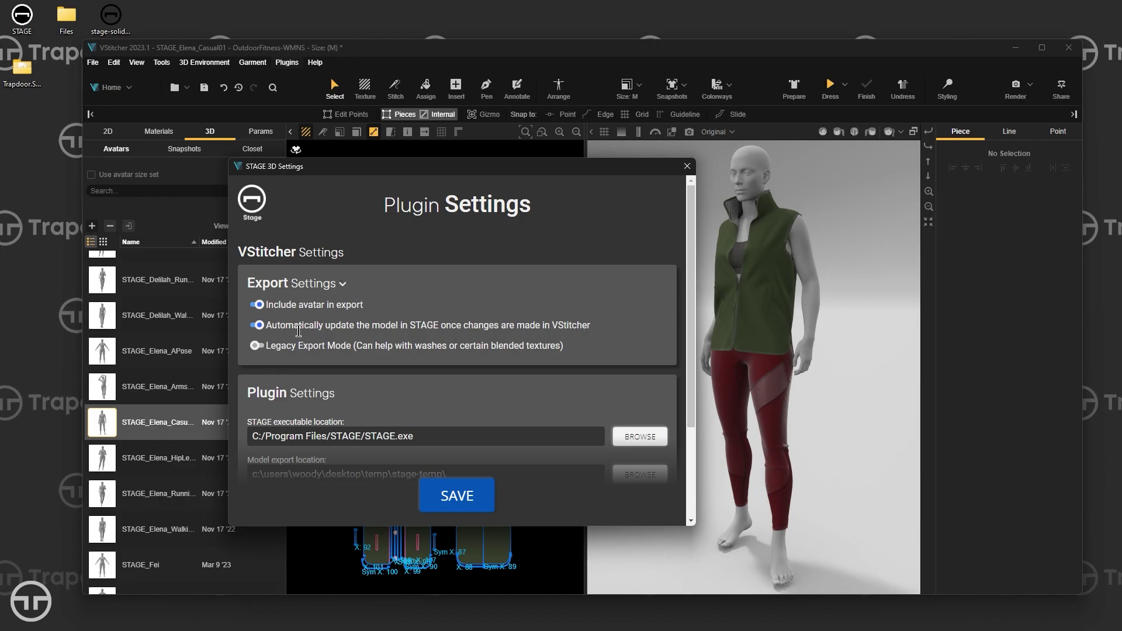
scroll(410, 364, down, 3)
scroll(383, 315, up, 3)
scroll(363, 297, down, 2)
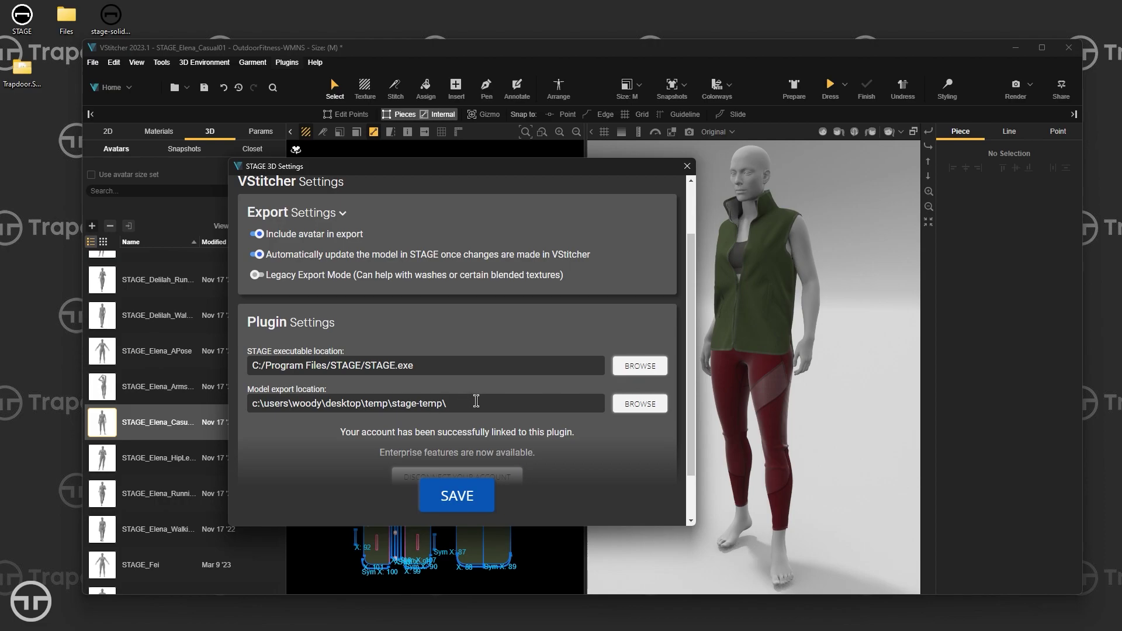
drag(477, 401, 251, 398)
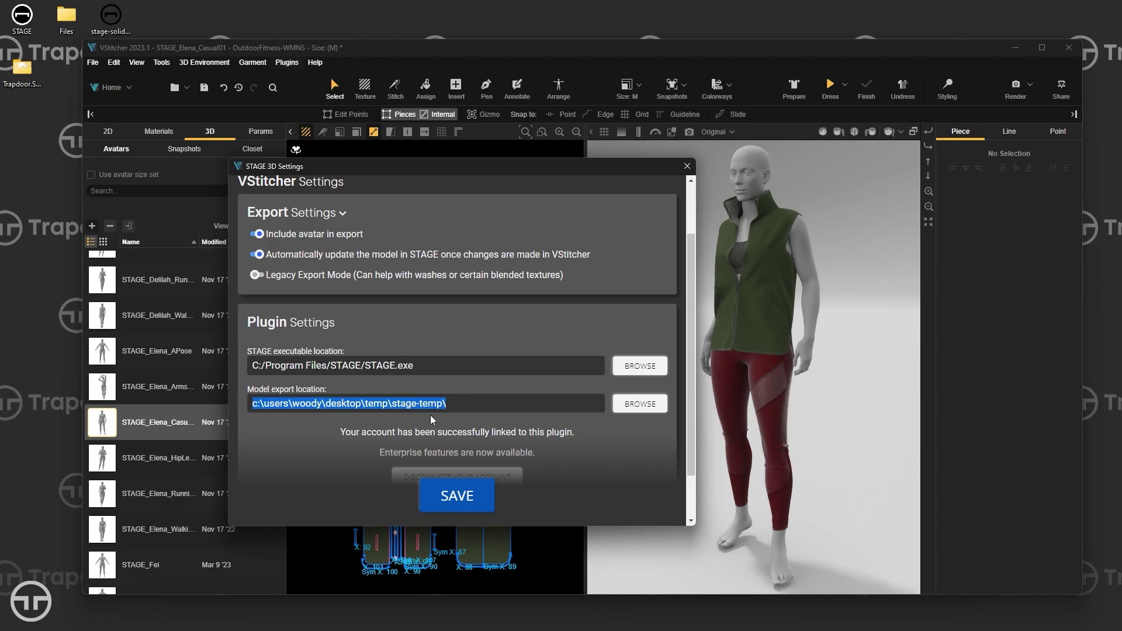
click(459, 405)
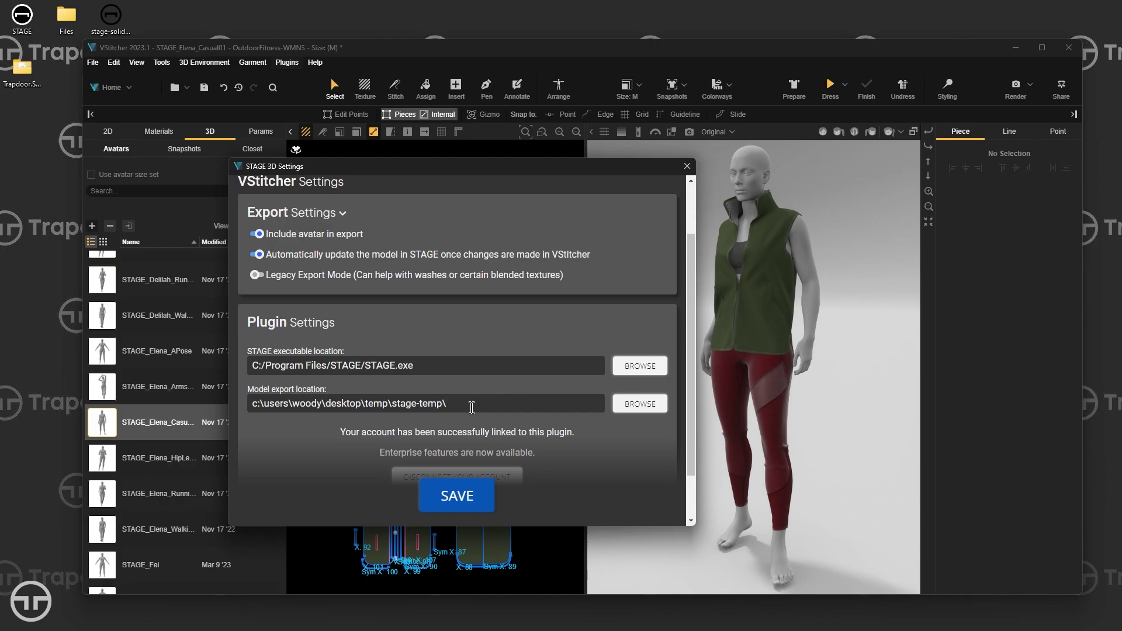
scroll(578, 394, down, 1)
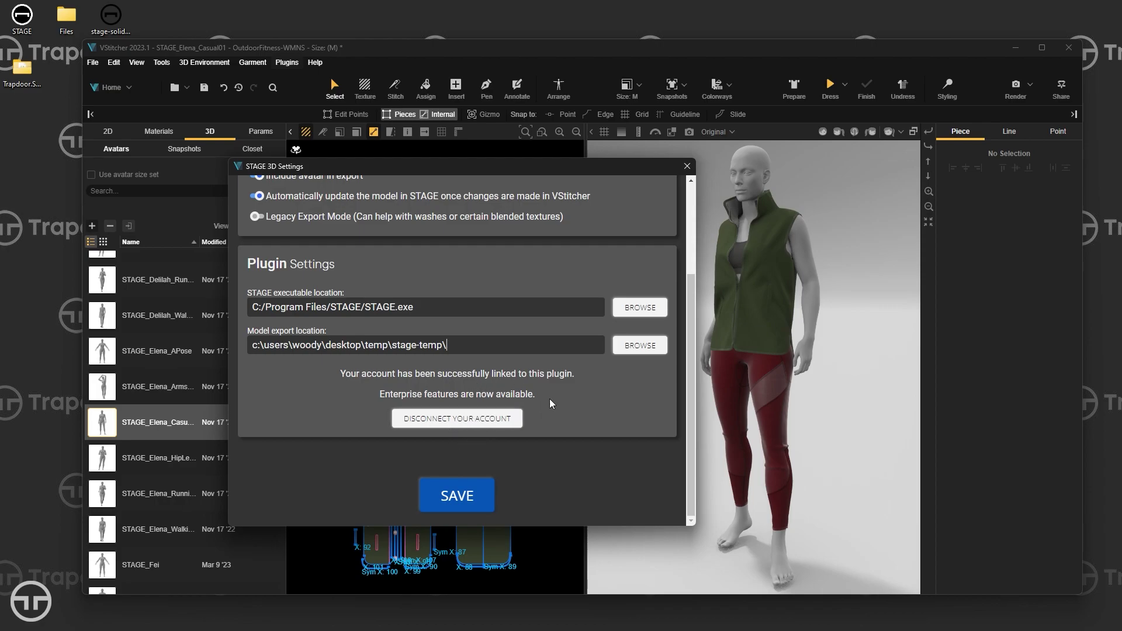
click(287, 63)
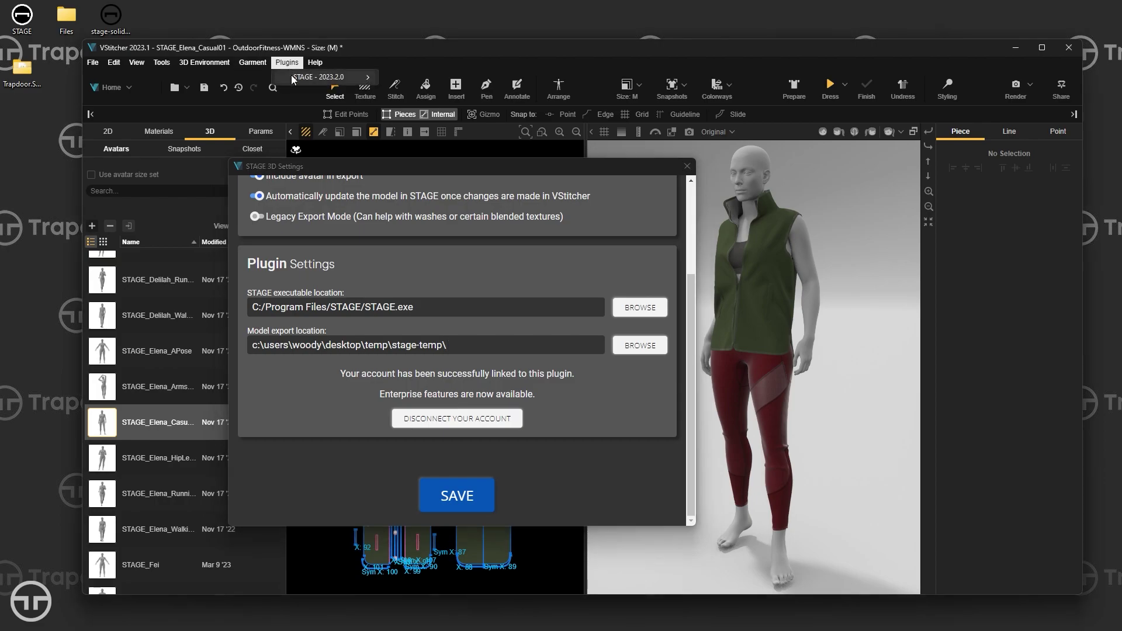
mouse_move(328, 79)
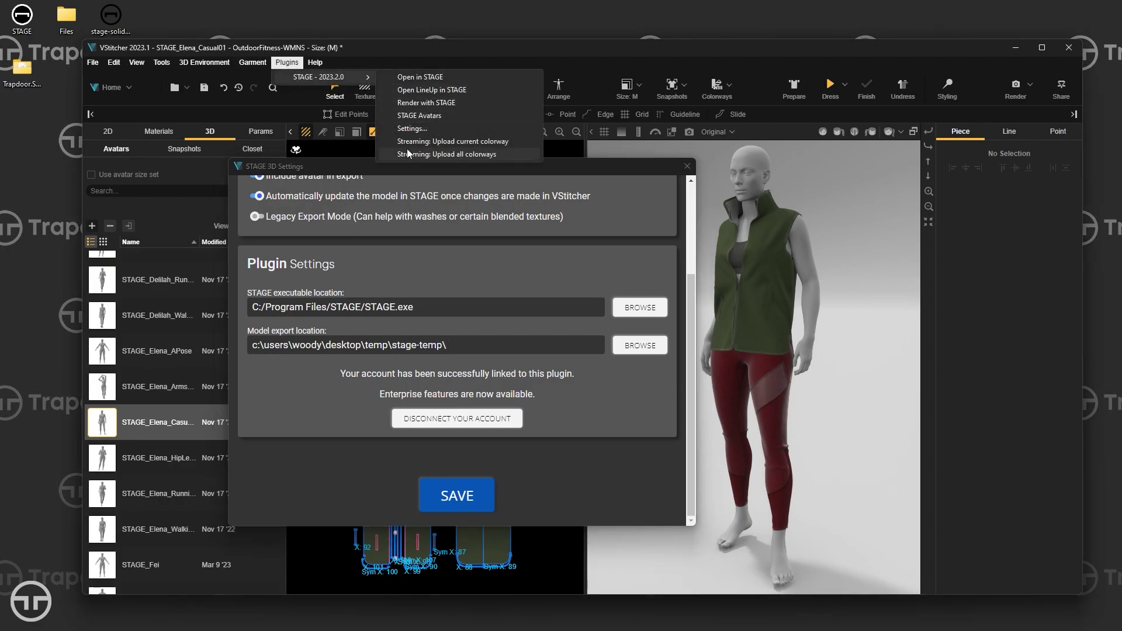
click(465, 266)
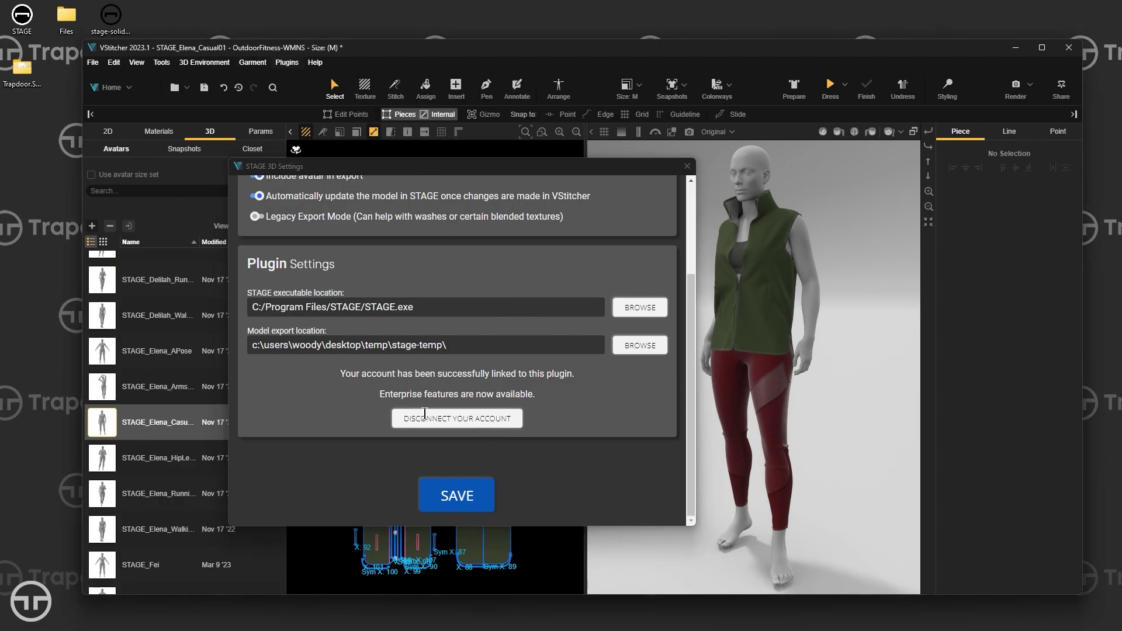
Save the STAGE plugin settings with Include avatar in export and automatic model updating enabled
scroll(495, 339, up, 2)
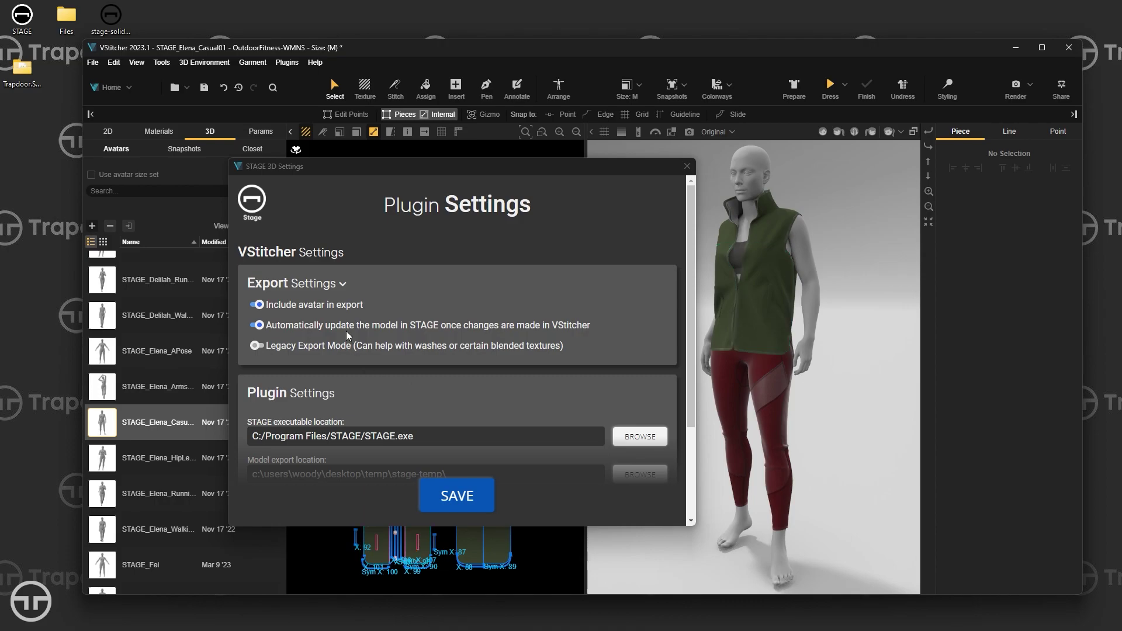
click(257, 306)
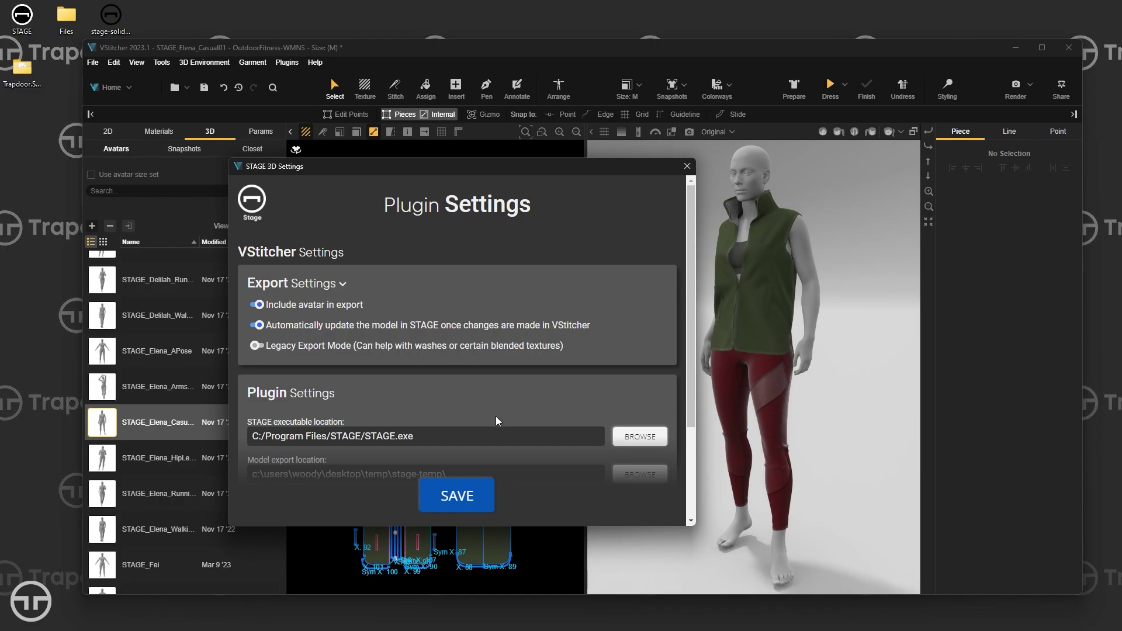
click(462, 495)
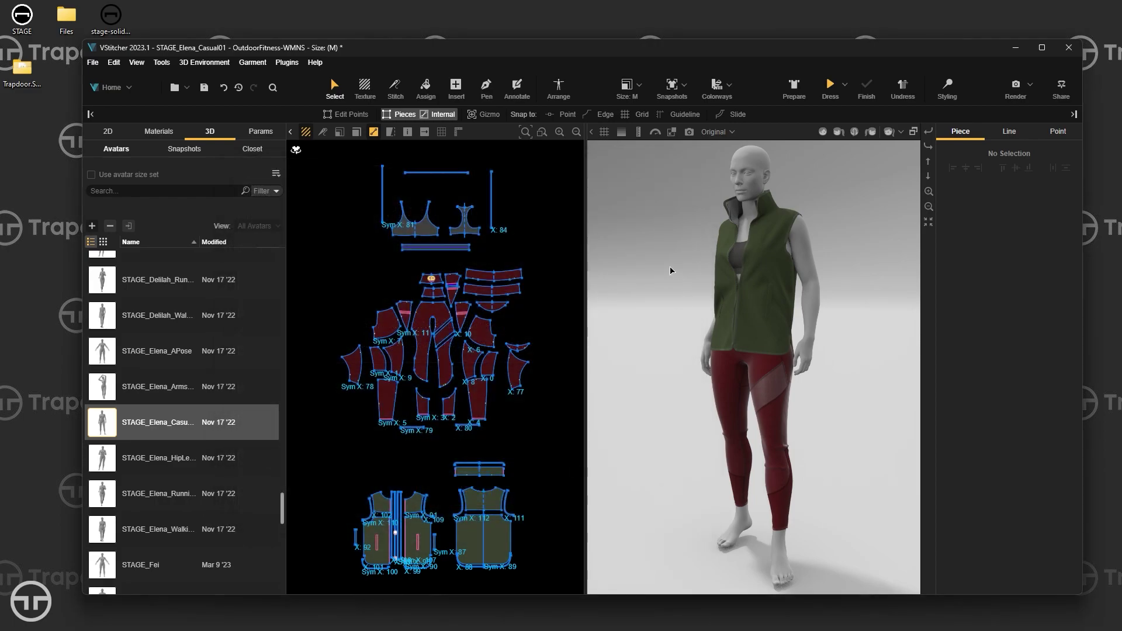
Open the current dressed garment and its avatar in STAGE through the STAGE - 2023.2.0 plugin
click(296, 64)
mouse_move(297, 76)
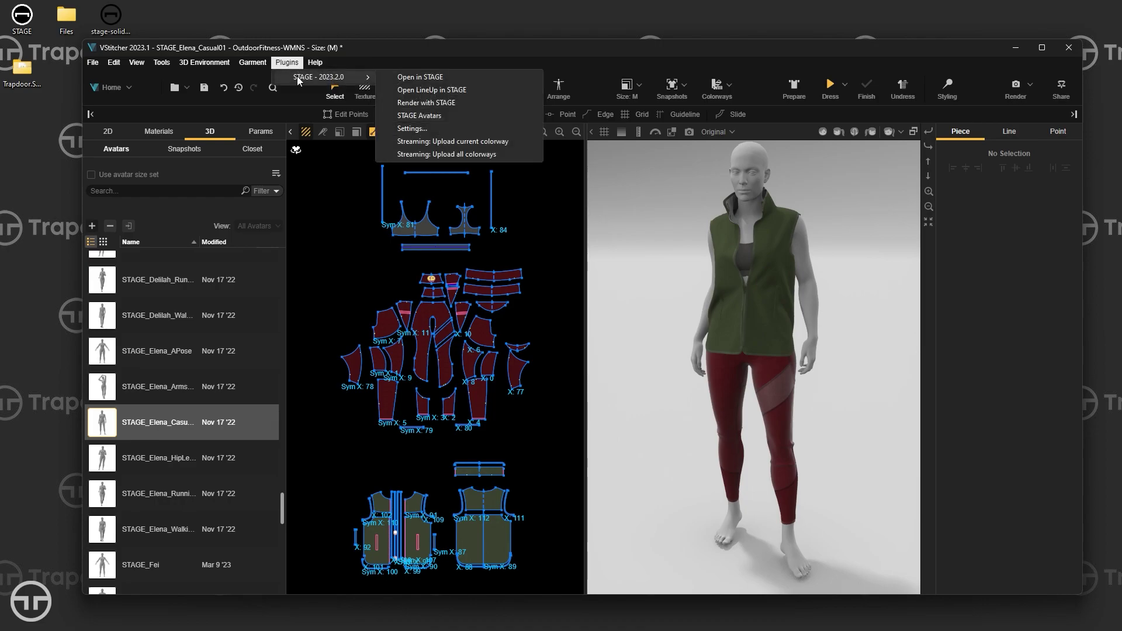
click(431, 76)
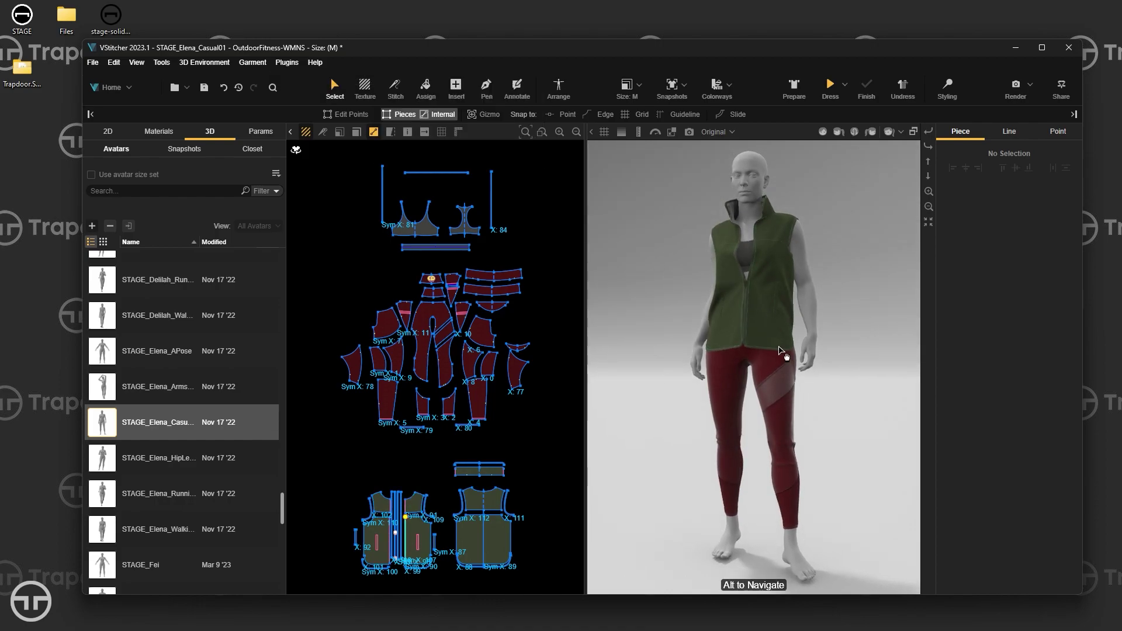
click(287, 63)
mouse_move(360, 78)
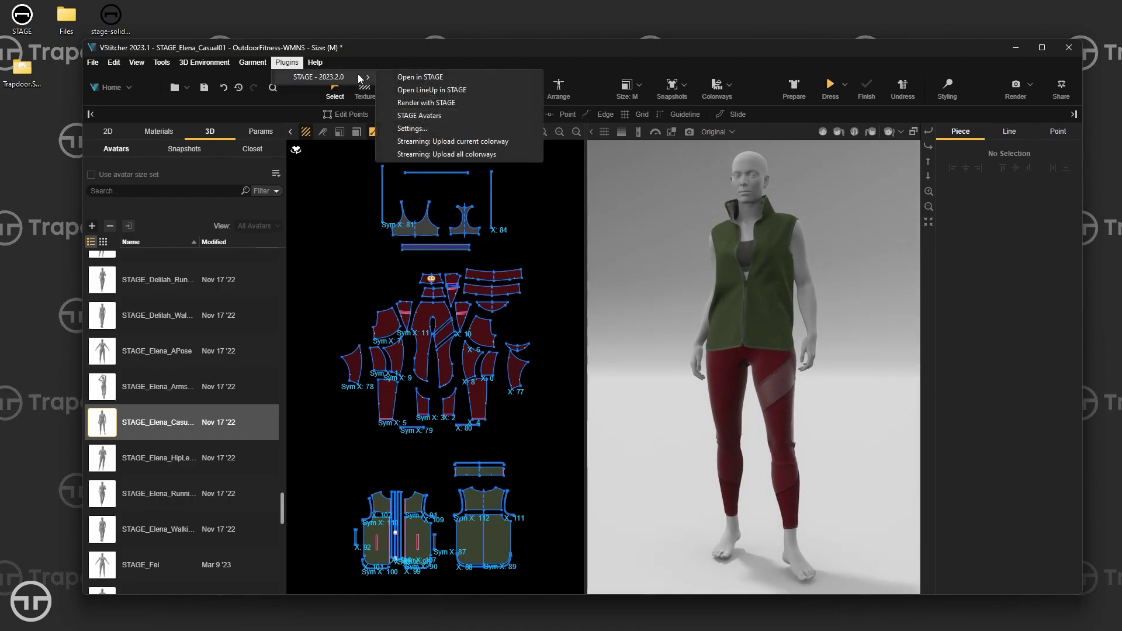
click(431, 78)
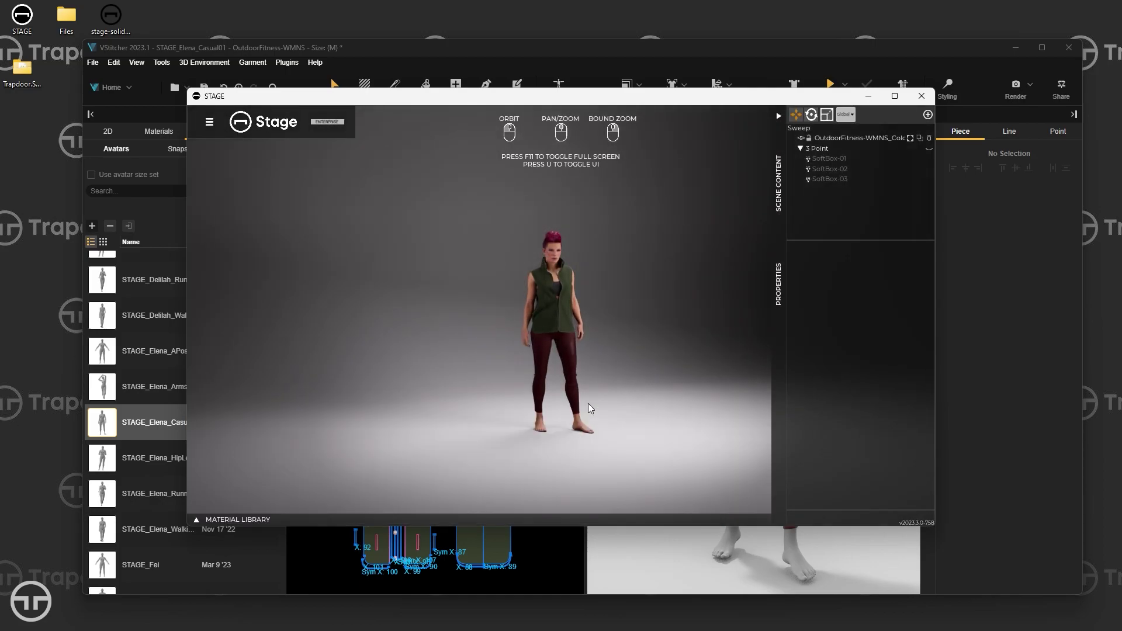
mouse_move(611, 318)
mouse_down()
mouse_move(687, 309)
mouse_move(584, 313)
mouse_move(604, 314)
mouse_up()
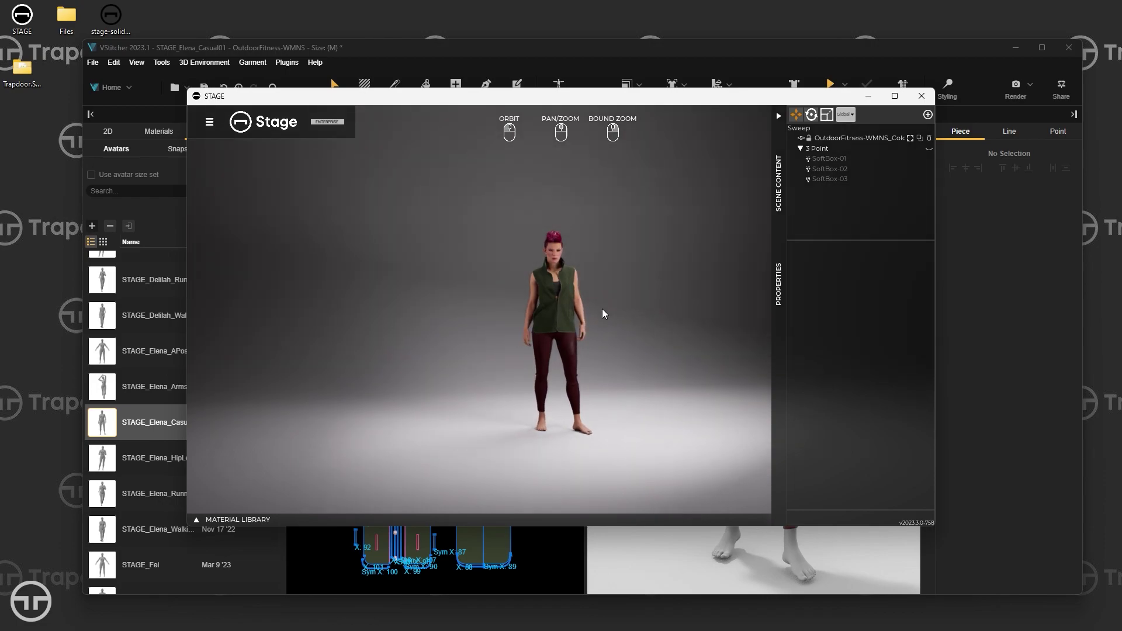
Examine the exported vest and leggings on the avatar up close in STAGE, from the collar down to the legs
scroll(600, 304, up, 5)
scroll(600, 316, up, 2)
mouse_move(621, 355)
mouse_down()
mouse_move(471, 333)
mouse_move(415, 343)
mouse_move(633, 326)
mouse_move(613, 336)
mouse_up()
scroll(566, 346, up, 2)
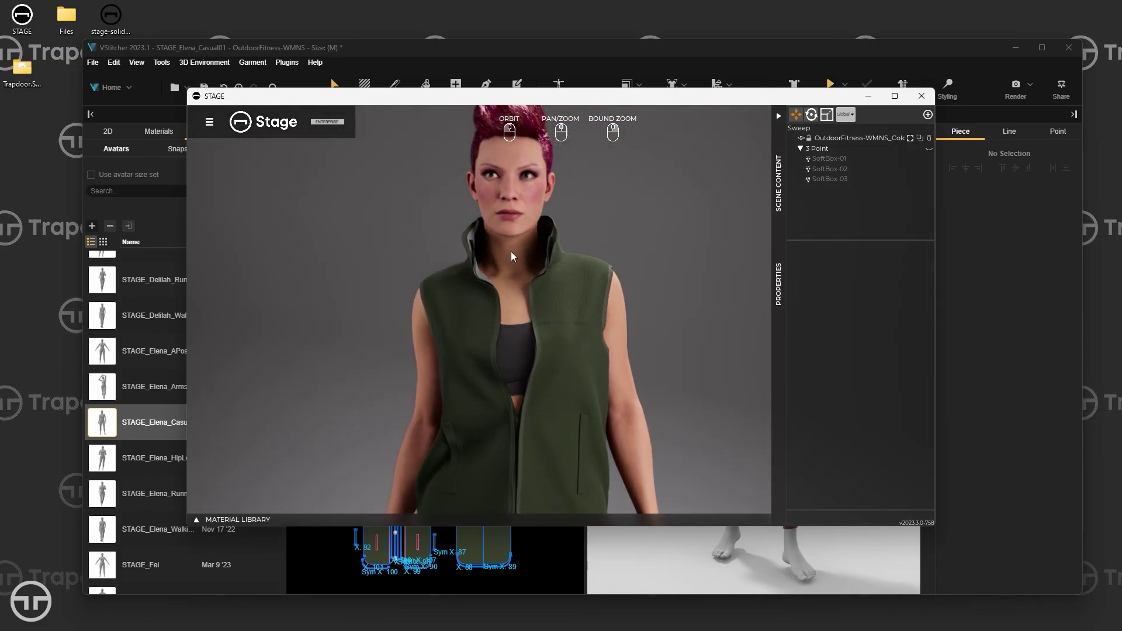
scroll(555, 426, up, 2)
drag(526, 418, 603, 390)
scroll(564, 393, up, 2)
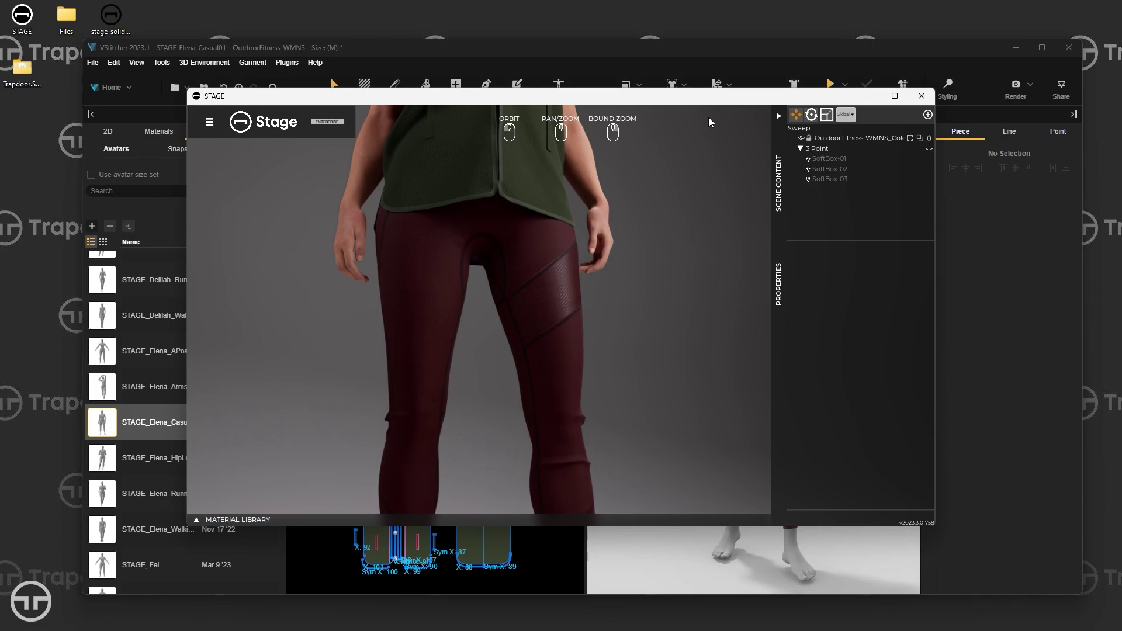
Arrange the STAGE and VStitcher windows so that STAGE sits behind and VStitcher's garment view stays accessible
drag(711, 104, 532, 199)
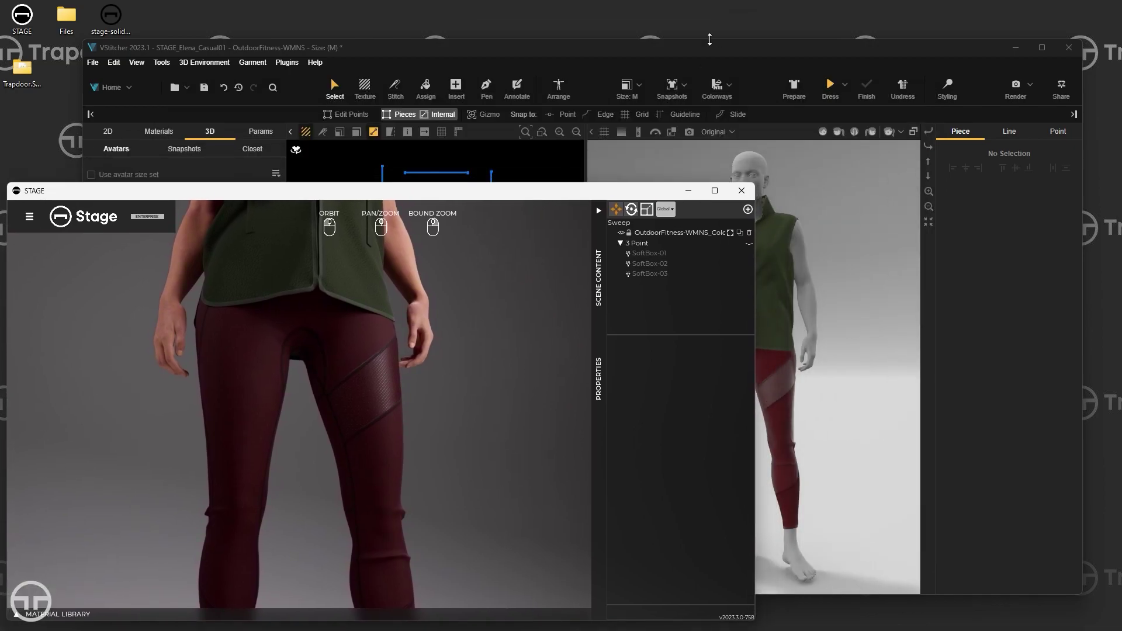
click(719, 52)
drag(752, 47, 751, 51)
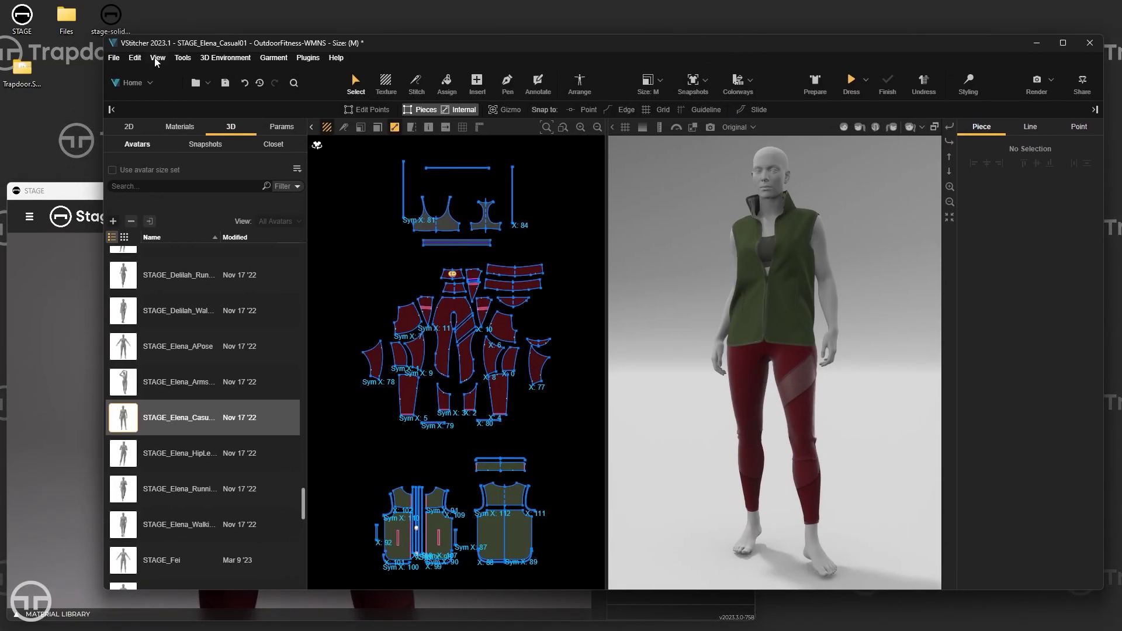
drag(106, 35, 261, 83)
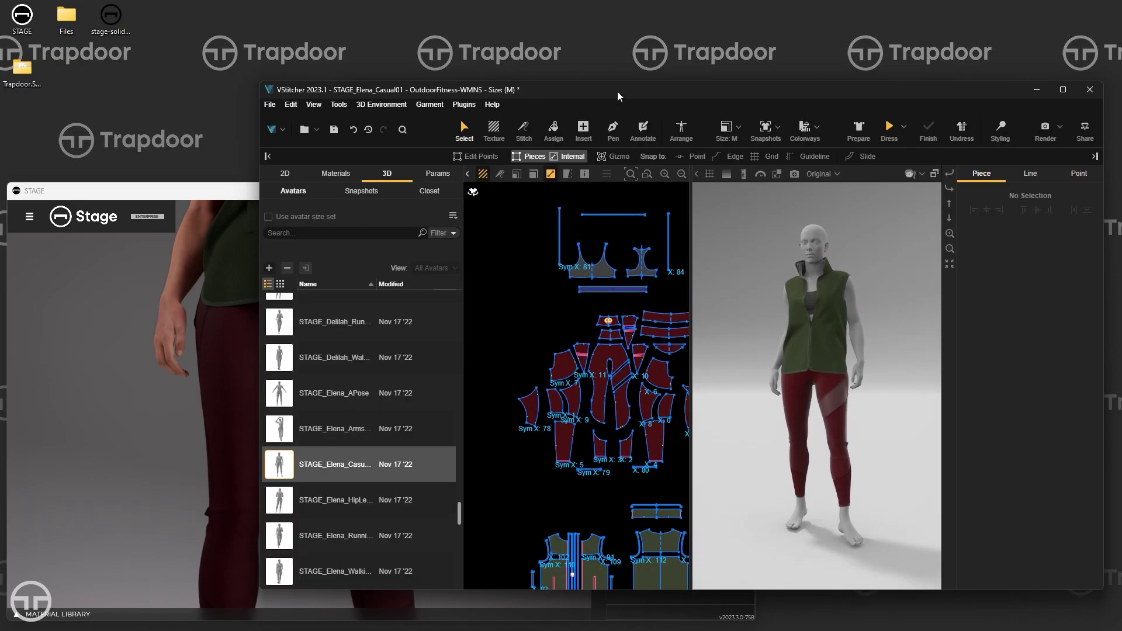
drag(617, 92, 630, 66)
Start 3D Styling for the leggings' lower legs and turn on Fast Mode
scroll(845, 441, up, 3)
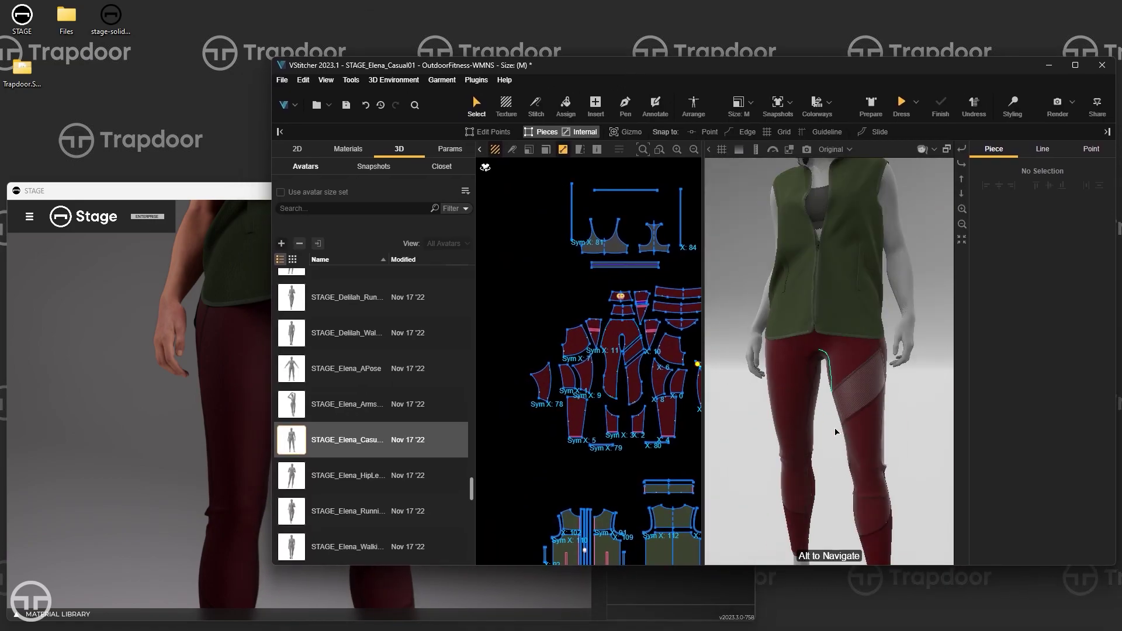
scroll(859, 439, up, 5)
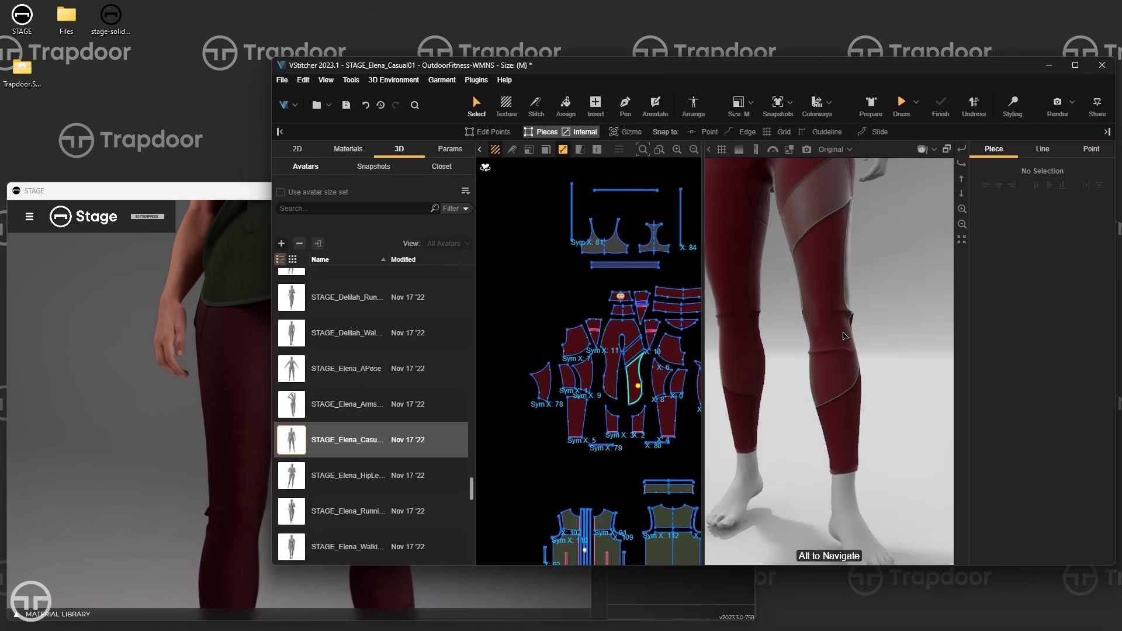
click(1011, 107)
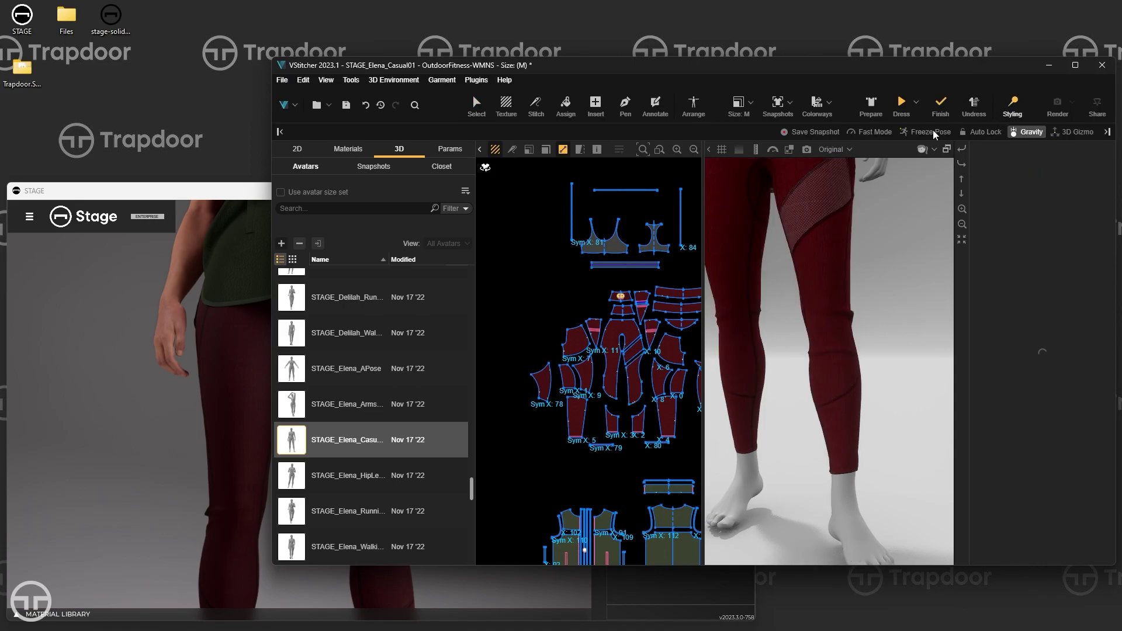
click(871, 133)
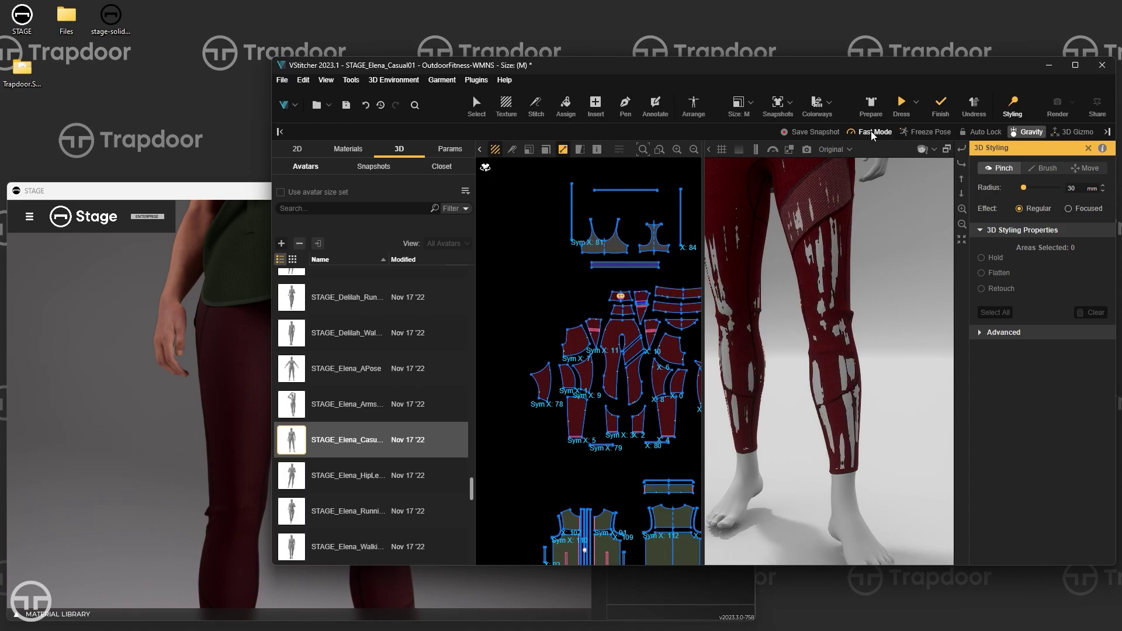
Adjust the leggings' fabric around the knees, calves and hems with Pinch, and finish the garment simulation
click(841, 474)
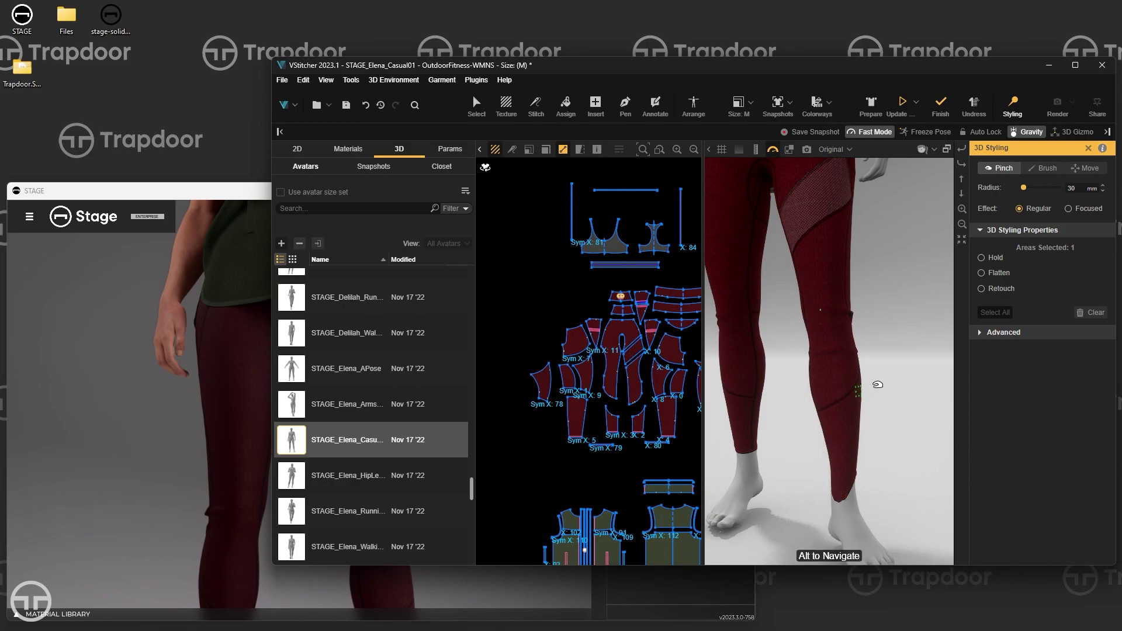
drag(893, 387, 811, 528)
click(799, 383)
mouse_move(763, 389)
mouse_down()
mouse_move(851, 384)
mouse_move(852, 338)
mouse_up()
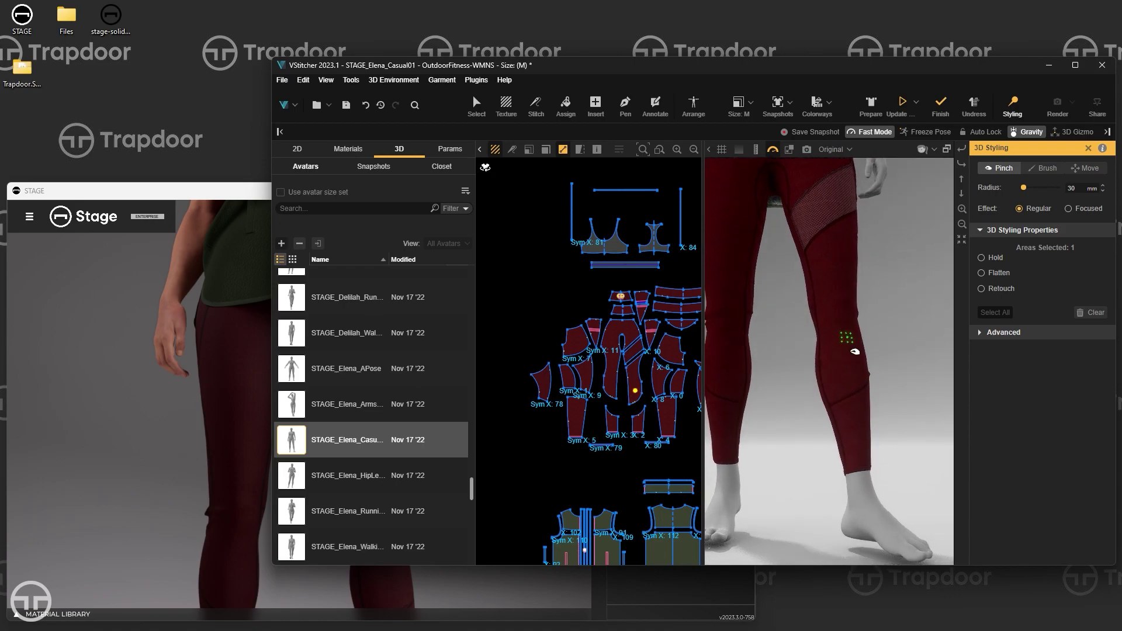
scroll(856, 346, down, 3)
mouse_move(796, 358)
mouse_down()
mouse_move(807, 343)
mouse_move(841, 341)
mouse_up()
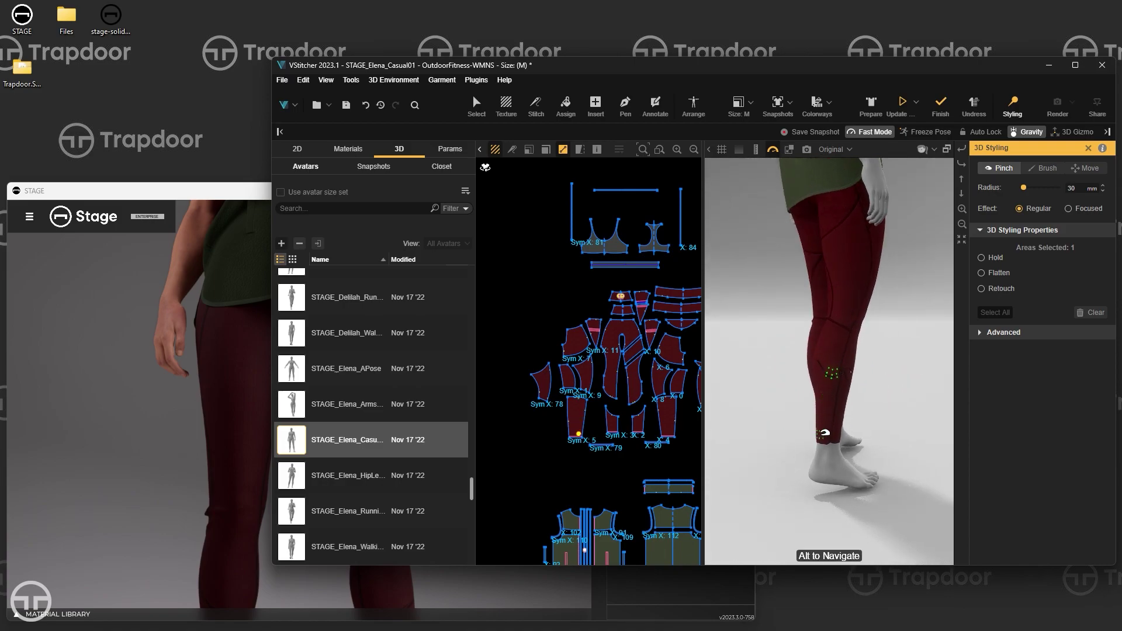
click(821, 435)
drag(852, 386, 877, 371)
click(903, 105)
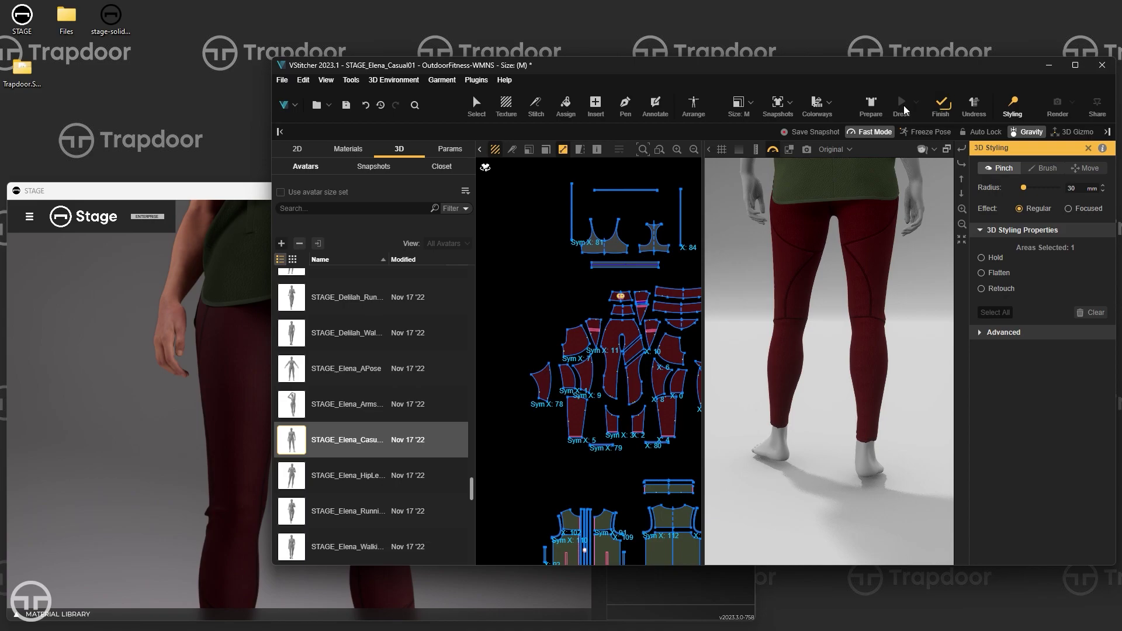
click(939, 105)
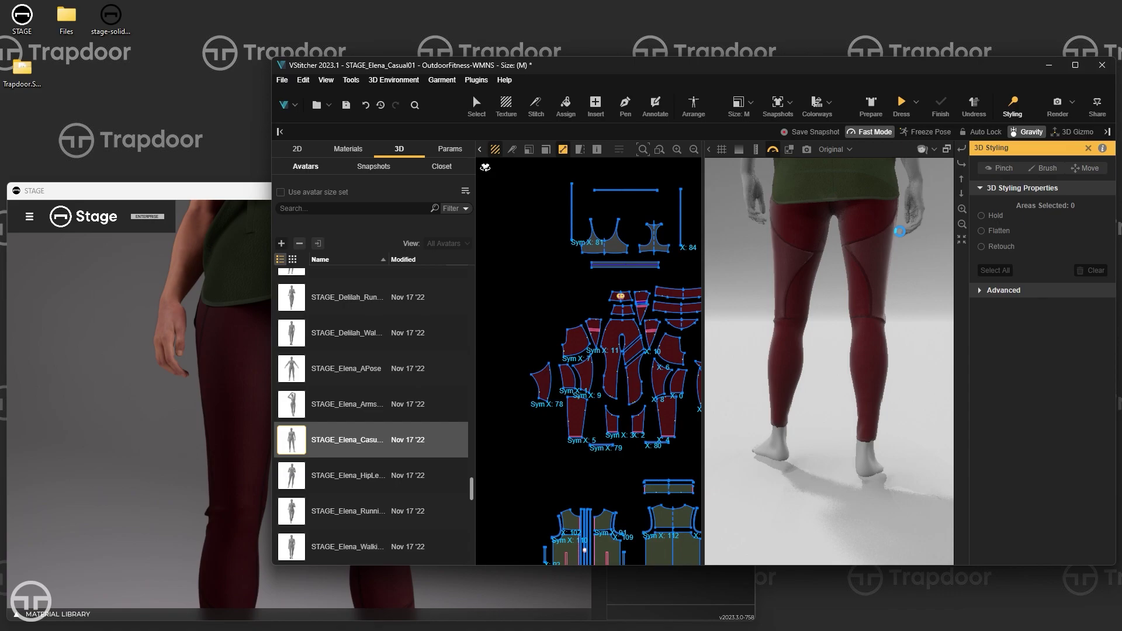
Switch to STAGE, inspect the updated leggings and select the OutdoorFitness-WMNS model to show its properties
click(222, 197)
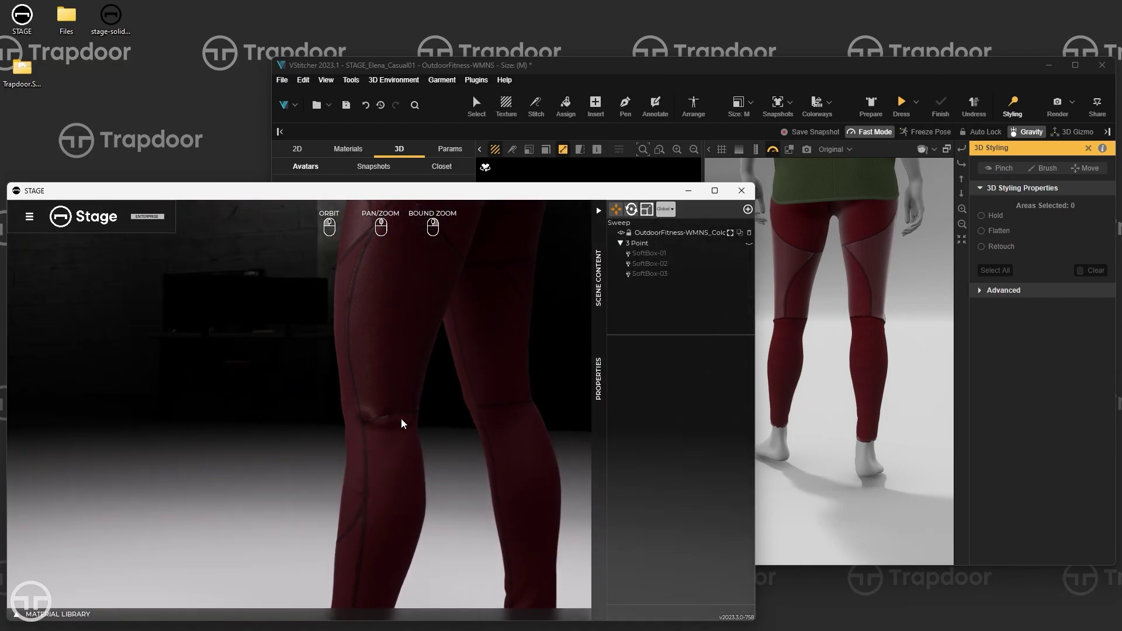
drag(407, 423, 415, 369)
scroll(358, 436, down, 5)
click(368, 409)
scroll(351, 416, up, 3)
click(426, 381)
click(427, 382)
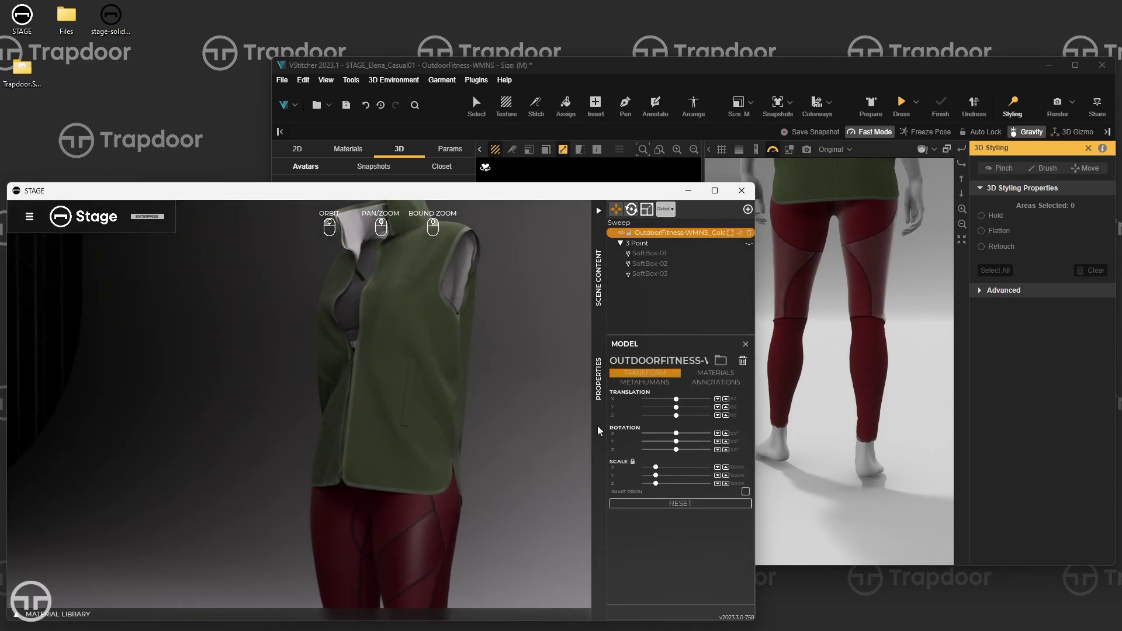
Apply a dark-haired female MetaHuman to the model in place of Elena and check the outfit on it
click(640, 383)
drag(751, 352, 746, 566)
click(643, 377)
click(713, 330)
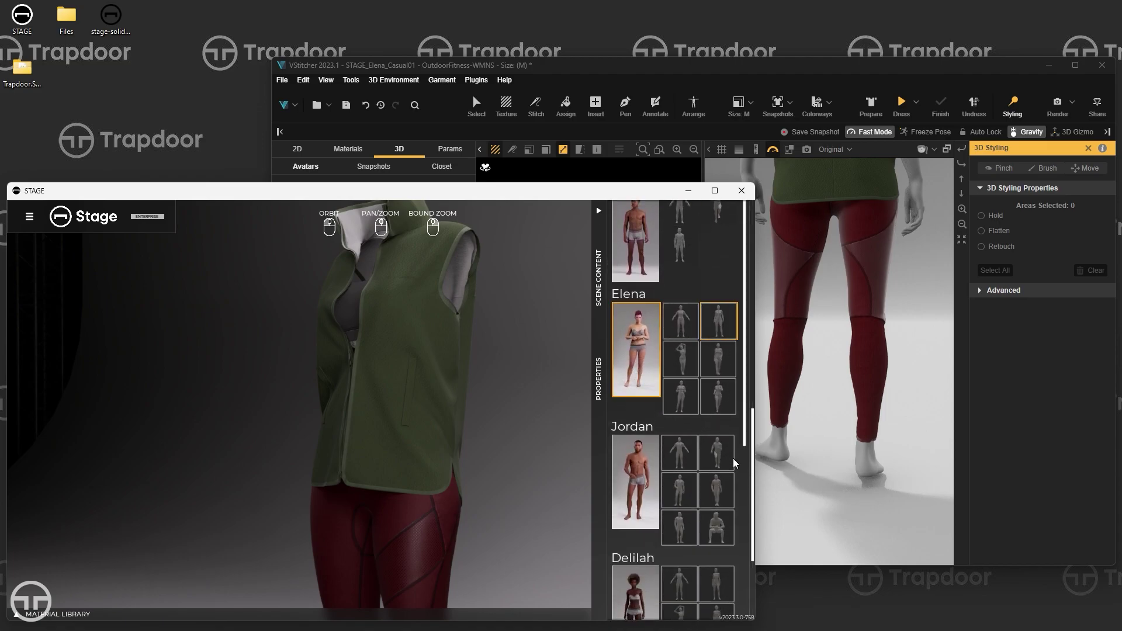
drag(748, 426, 754, 581)
scroll(735, 566, down, 3)
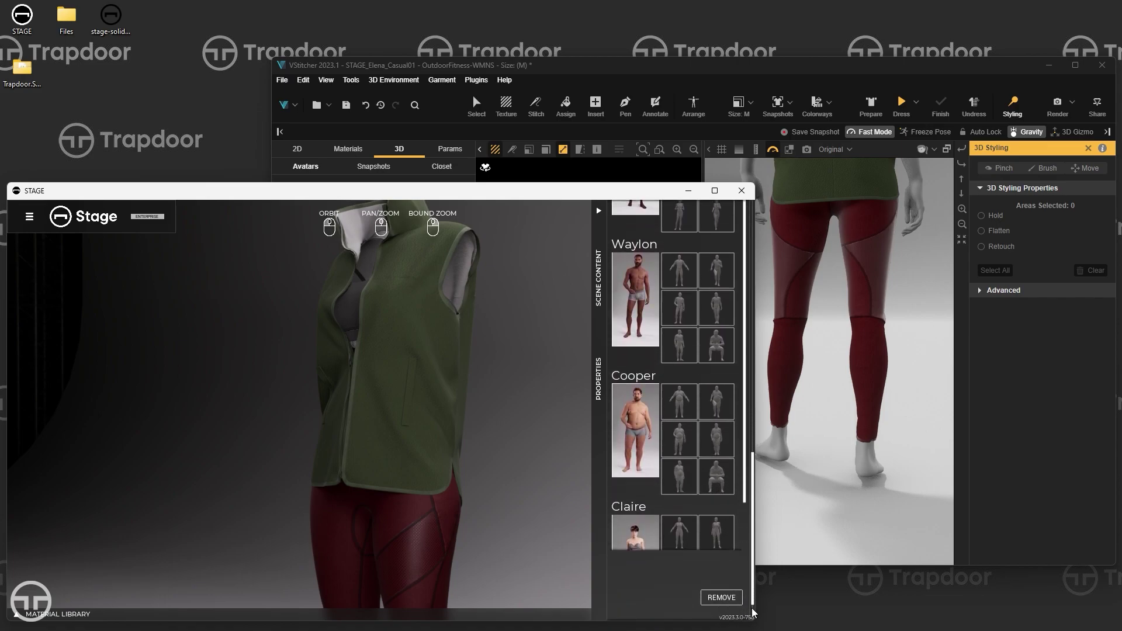
click(736, 567)
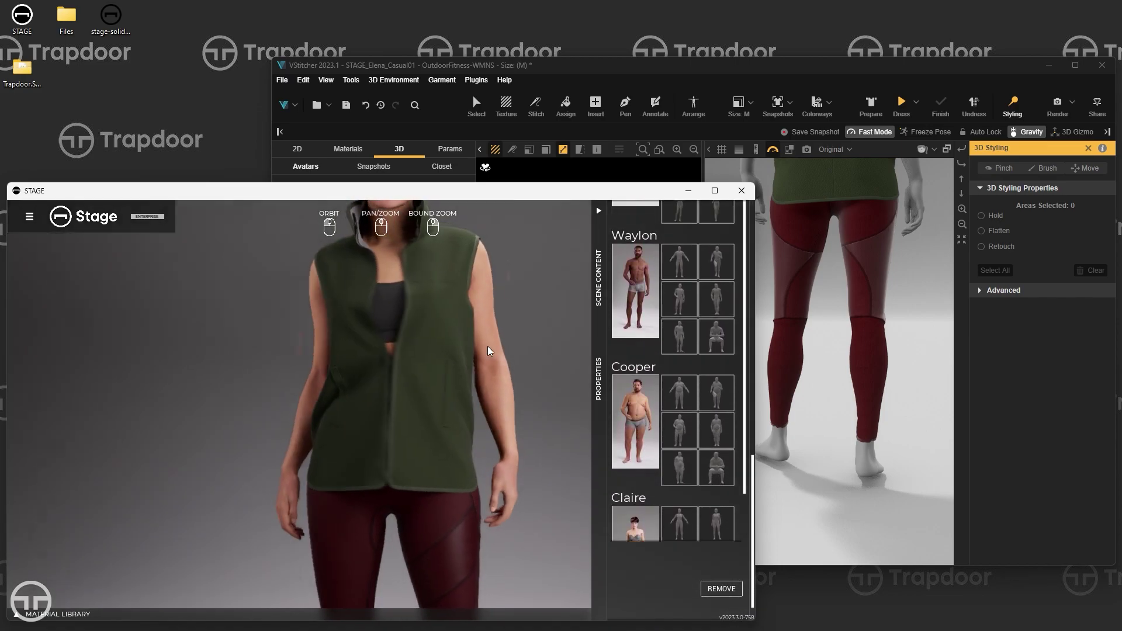
drag(436, 415, 401, 457)
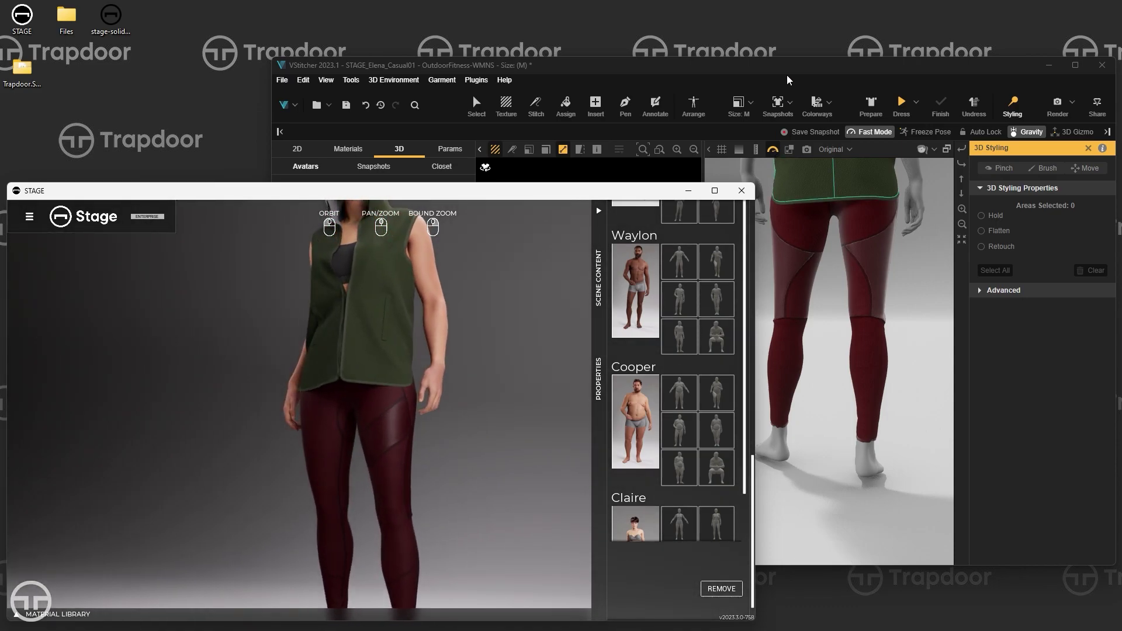
Switch to VStitcher, activate Colorway 2 of the garment and open it in STAGE
click(787, 75)
click(816, 104)
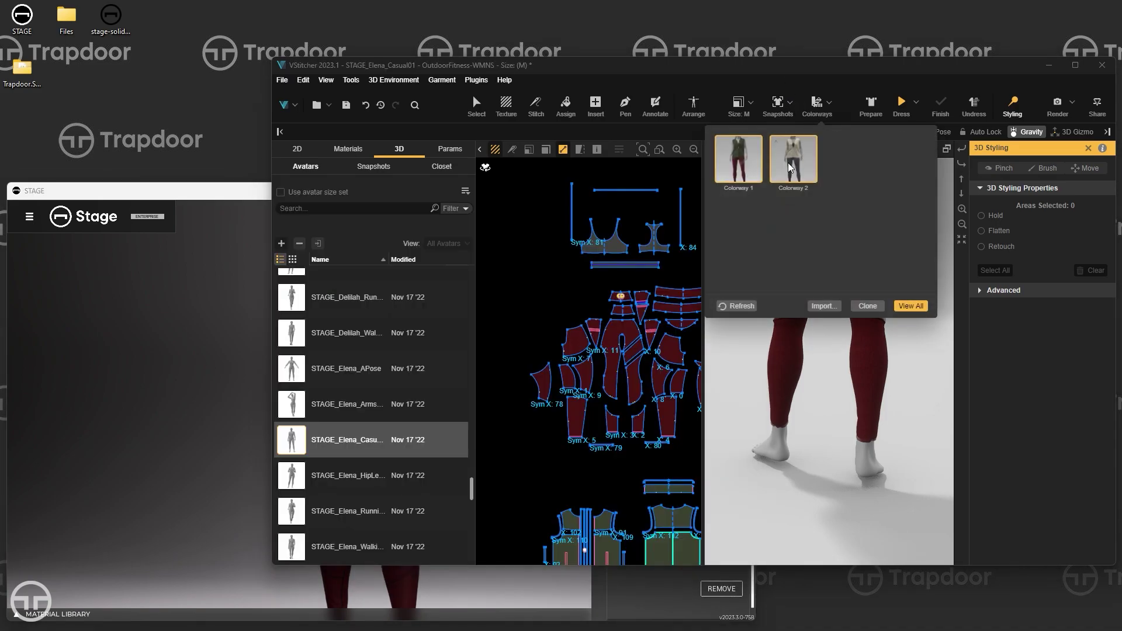
click(790, 169)
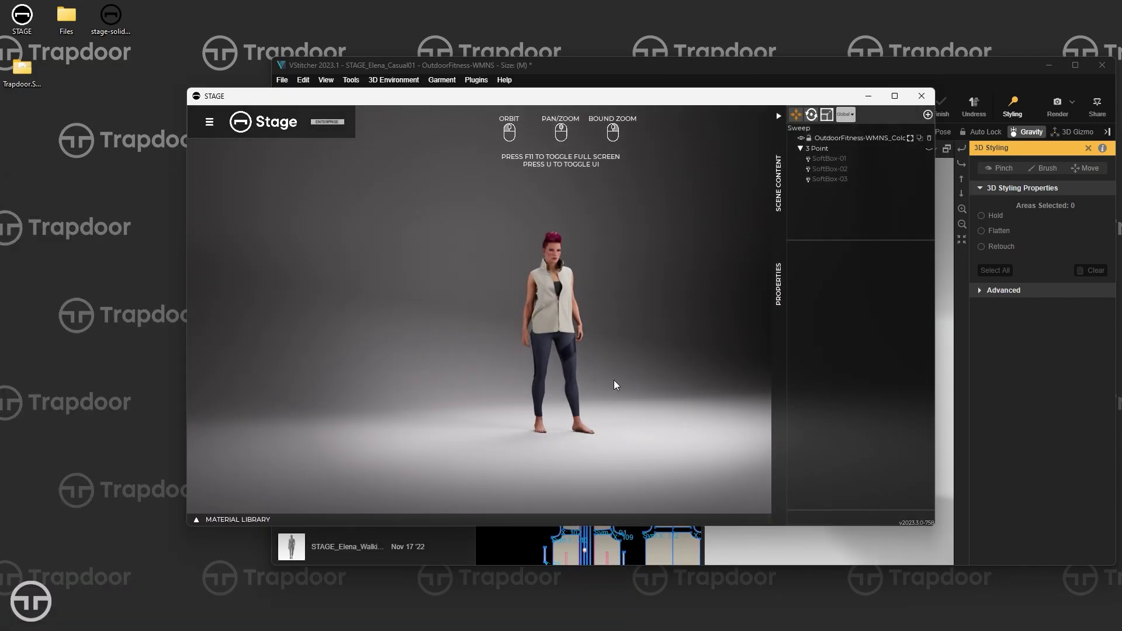
Examine the Colorway 2 vest on the avatar up close in STAGE
scroll(598, 356, up, 10)
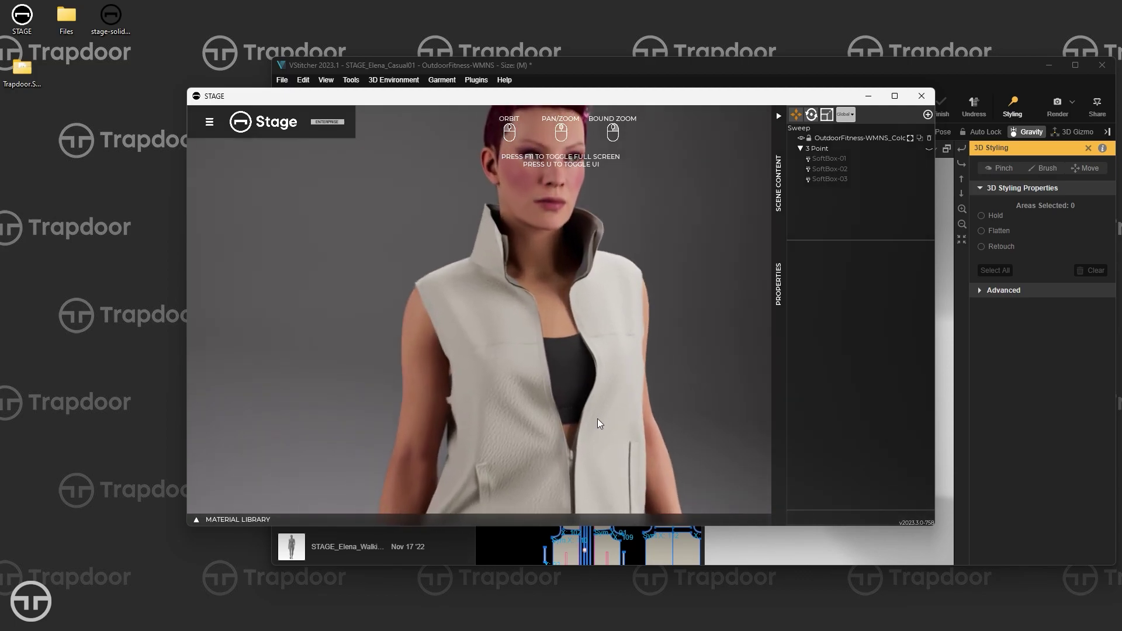
scroll(598, 423, up, 5)
drag(646, 345, 543, 315)
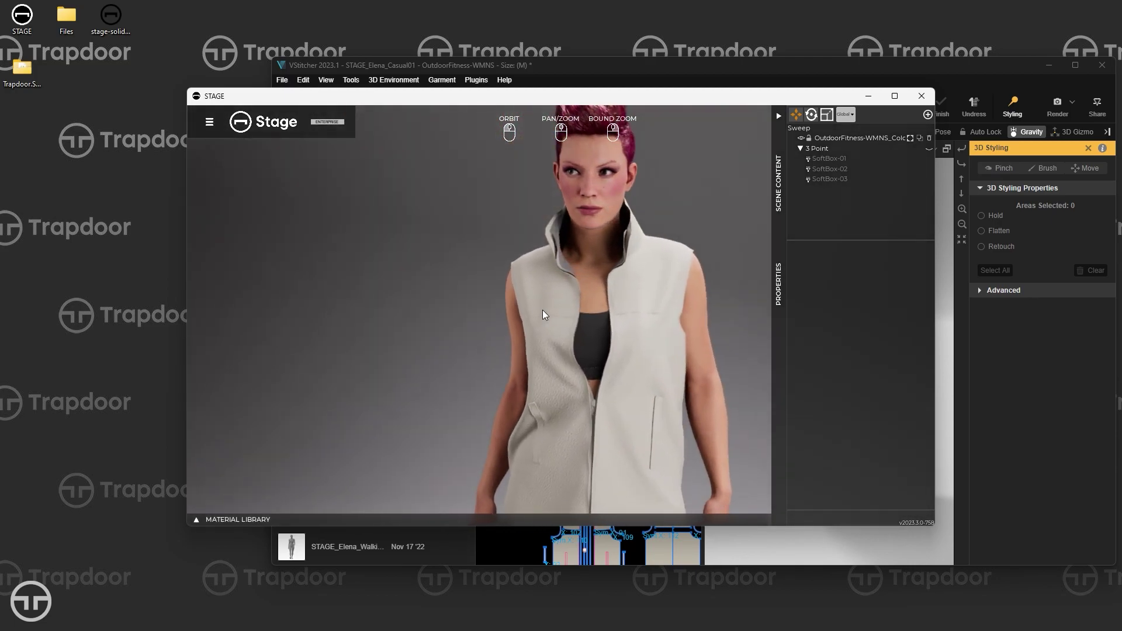
mouse_move(635, 320)
mouse_down()
mouse_move(674, 321)
mouse_move(615, 323)
mouse_up()
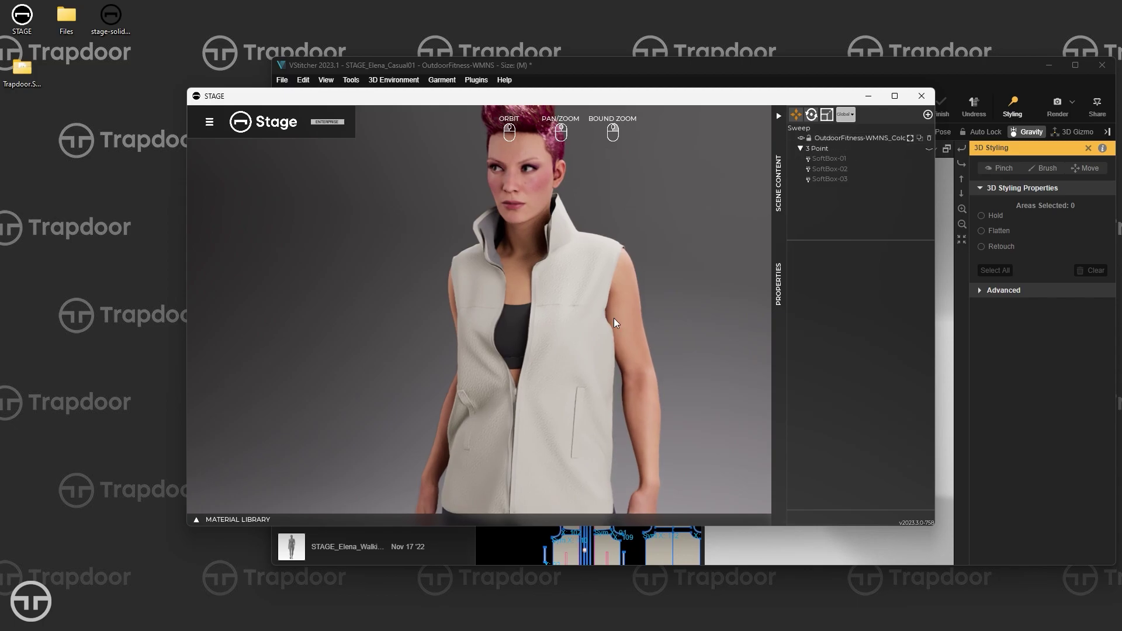
Move the STAGE window aside and close 3D Styling in VStitcher
drag(817, 101, 728, 68)
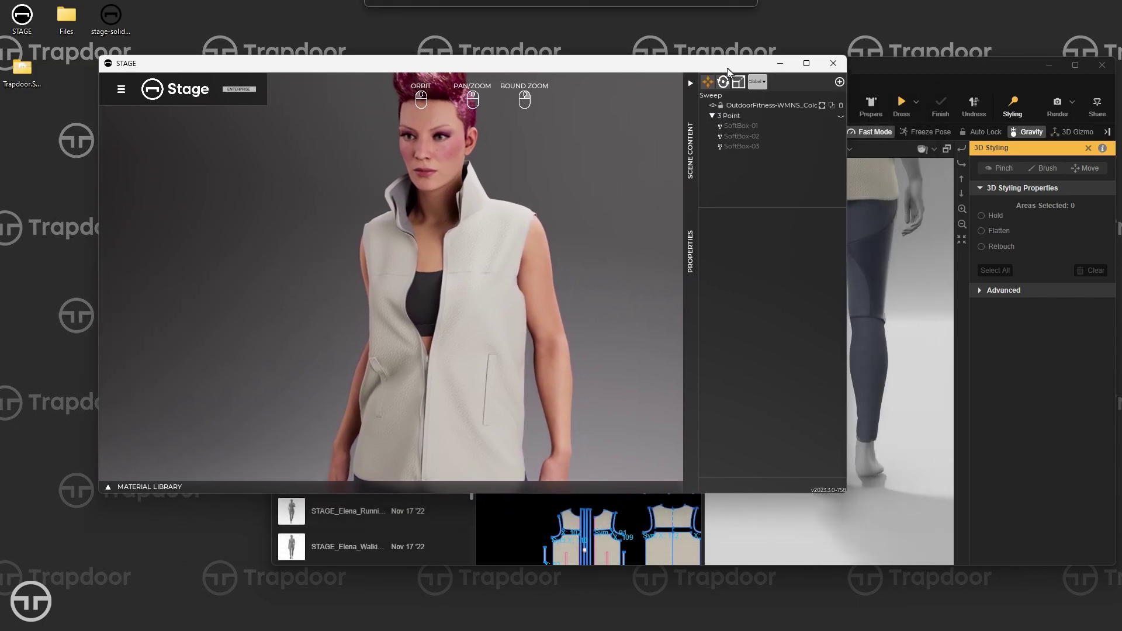
click(1068, 477)
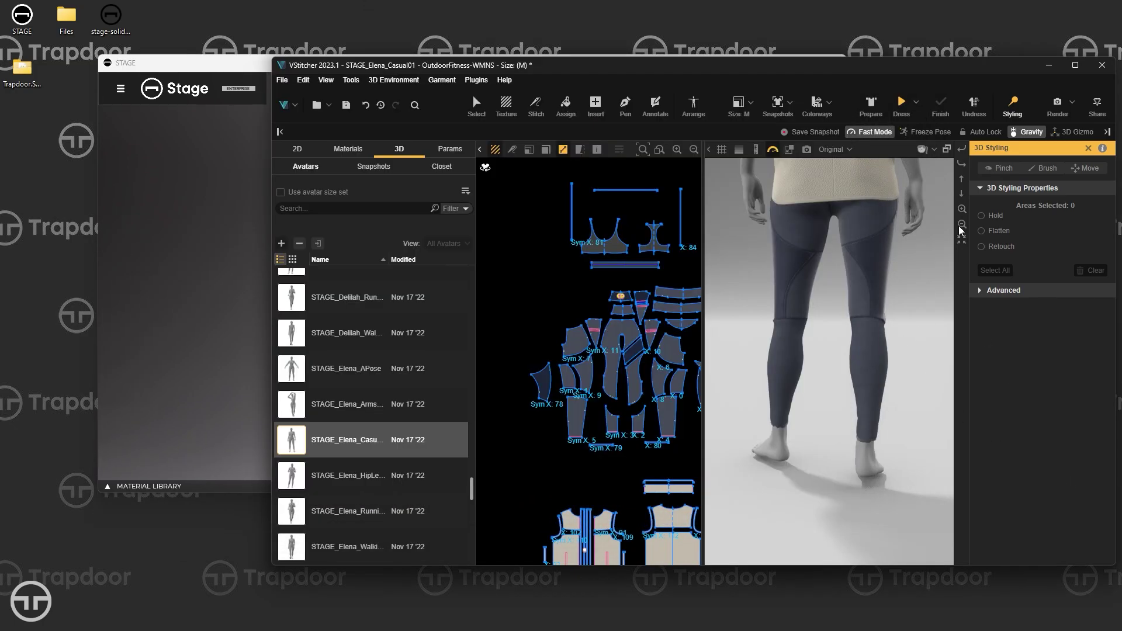
click(1088, 148)
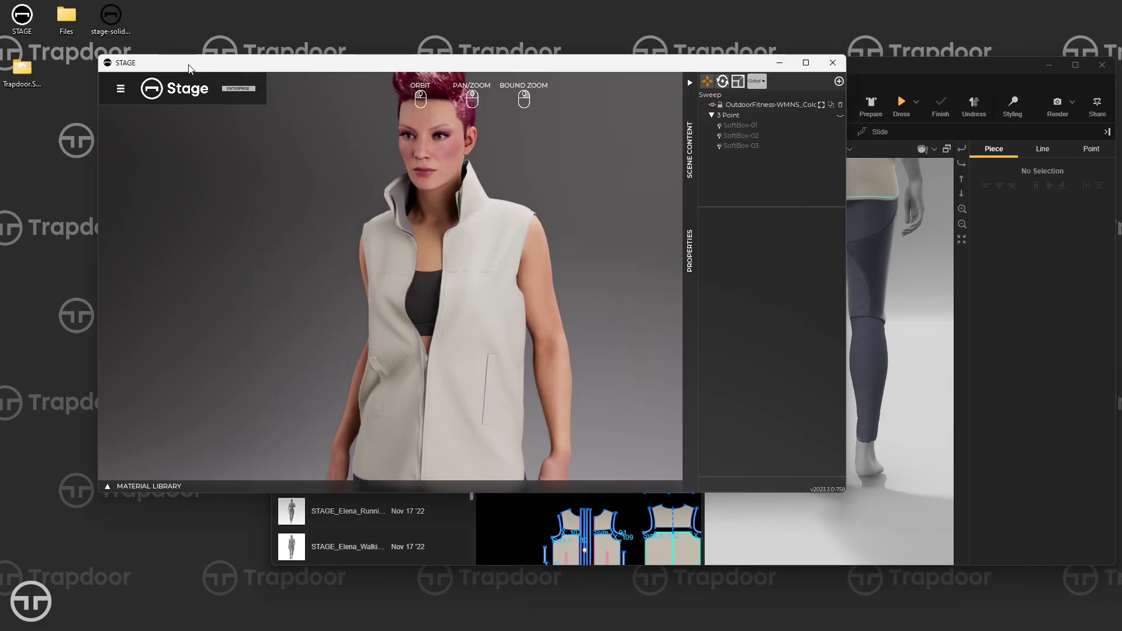
Bring STAGE forward, reposition its window and view the light vest and leggings from the front
click(190, 69)
drag(269, 62, 211, 89)
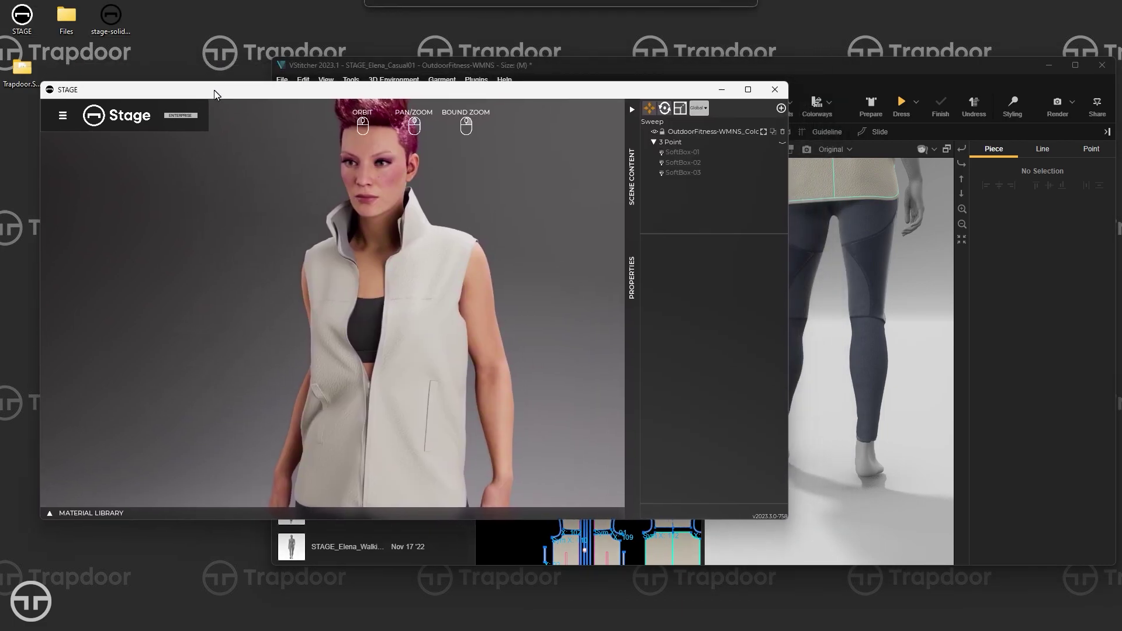
drag(300, 326, 434, 312)
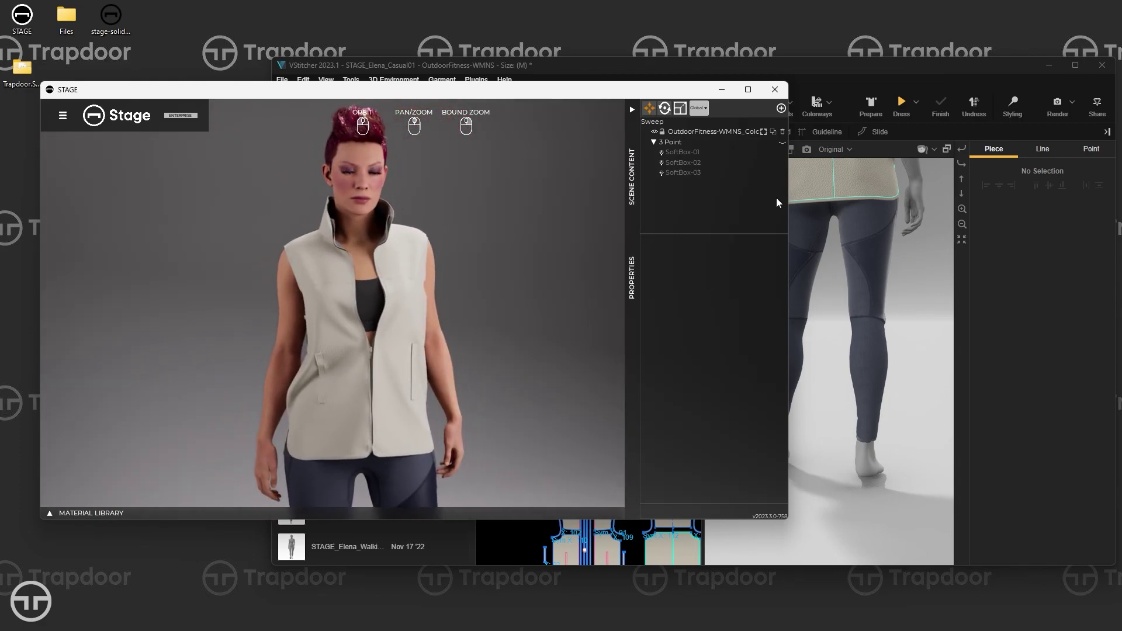
Open both colorways as a LineUp in STAGE from the VStitcher plugin and close the earlier STAGE window
click(844, 64)
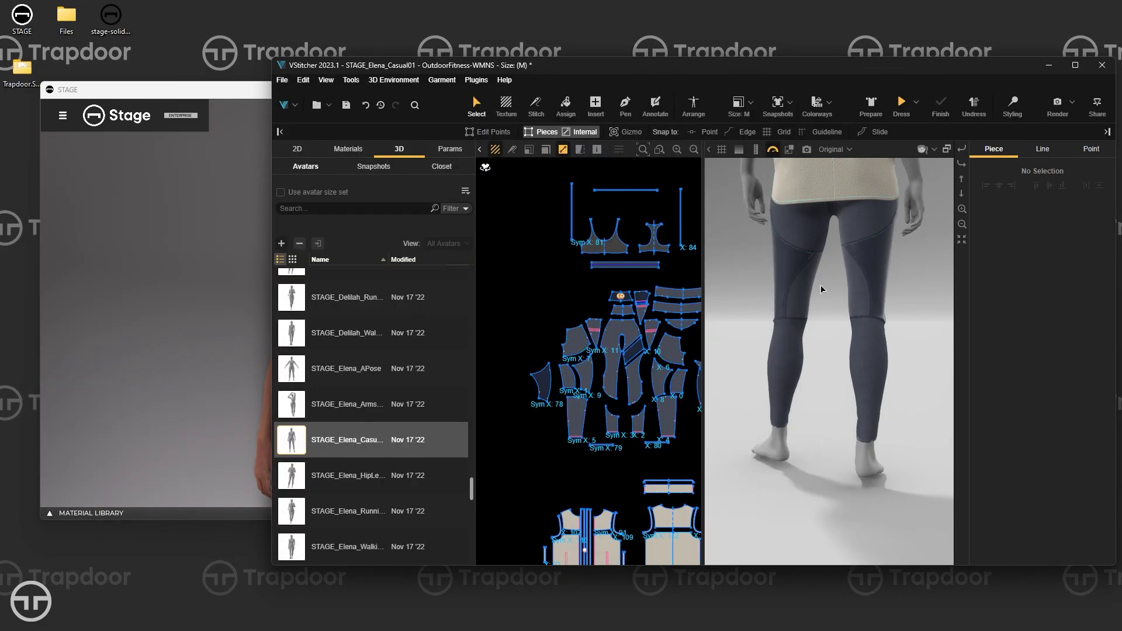
click(475, 79)
mouse_move(526, 95)
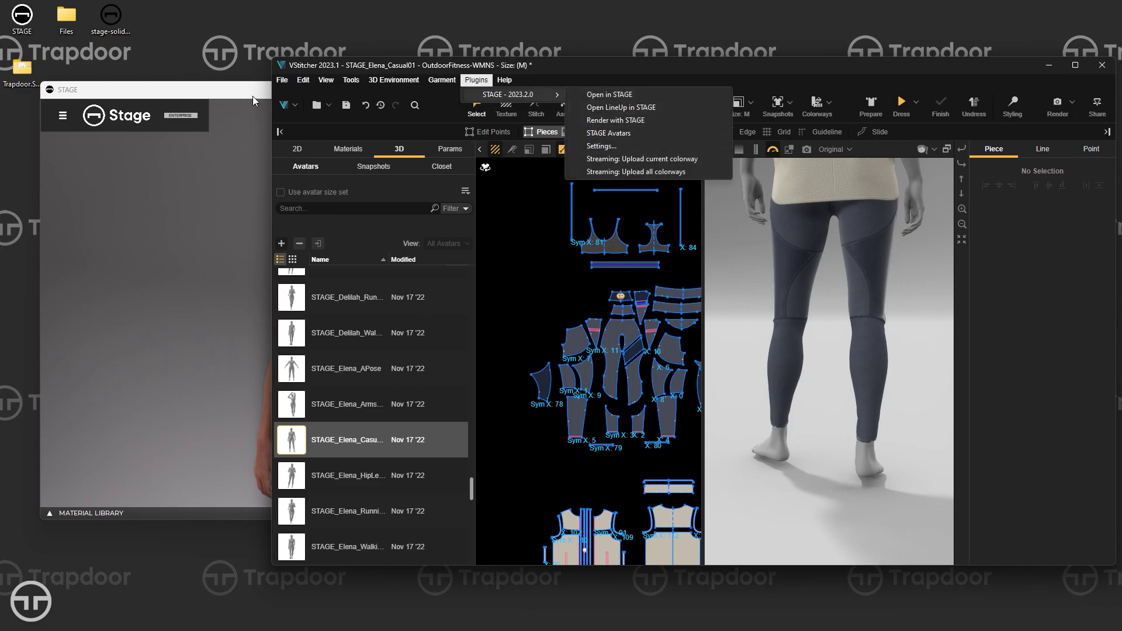
click(617, 106)
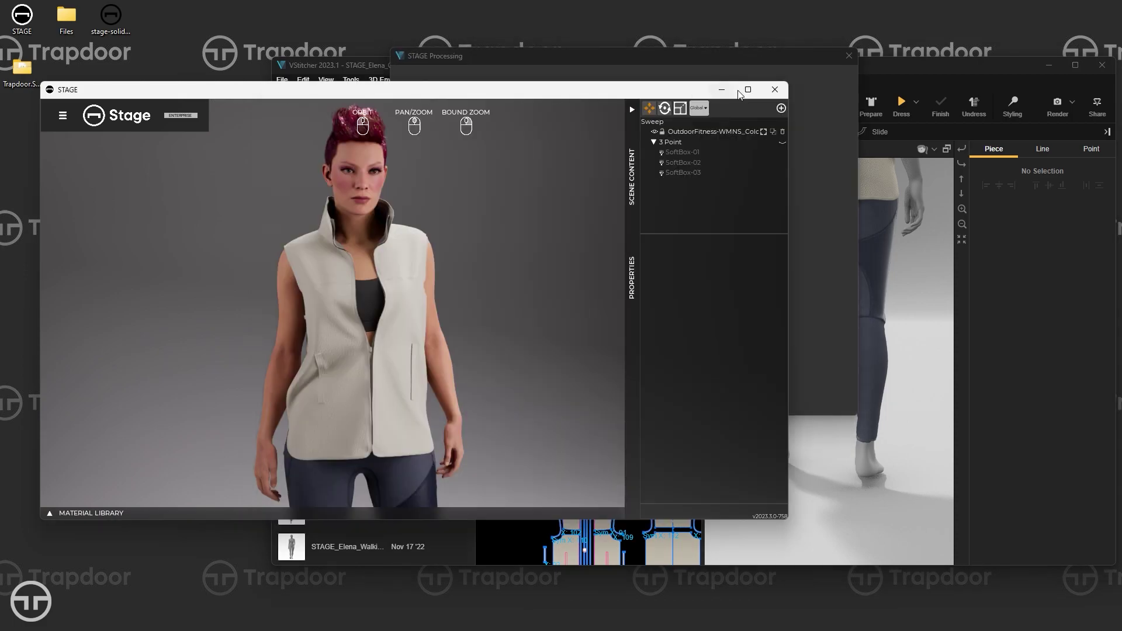
click(775, 88)
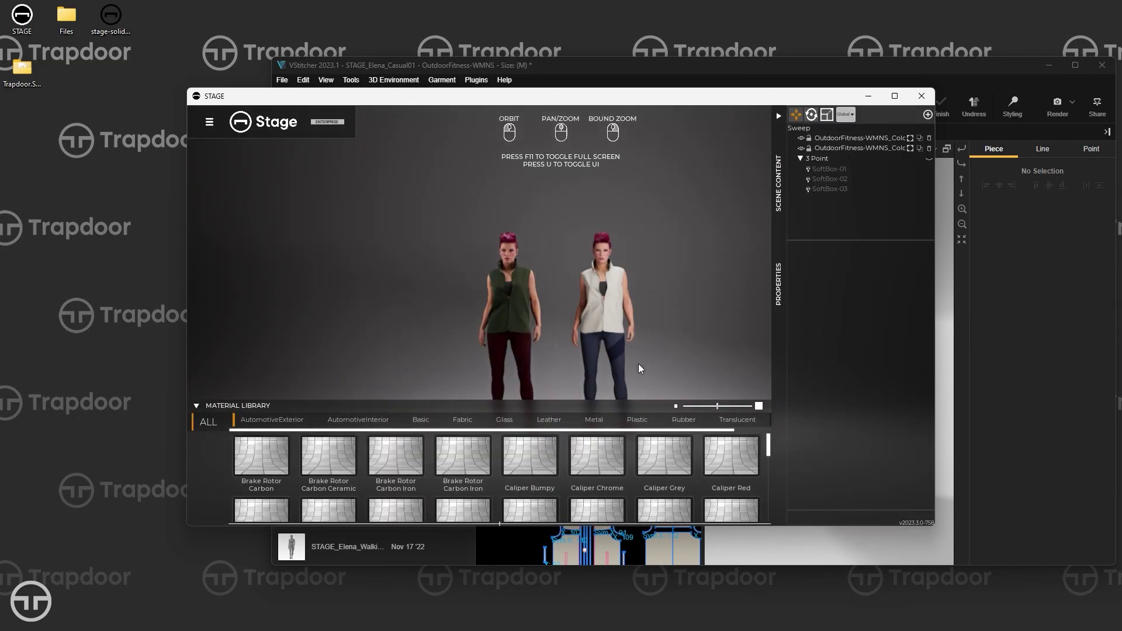
Collapse the Material Library and view both colorway avatars side by side at full length
click(616, 403)
drag(606, 344, 651, 324)
scroll(617, 324, up, 3)
scroll(651, 324, down, 2)
scroll(584, 336, up, 1)
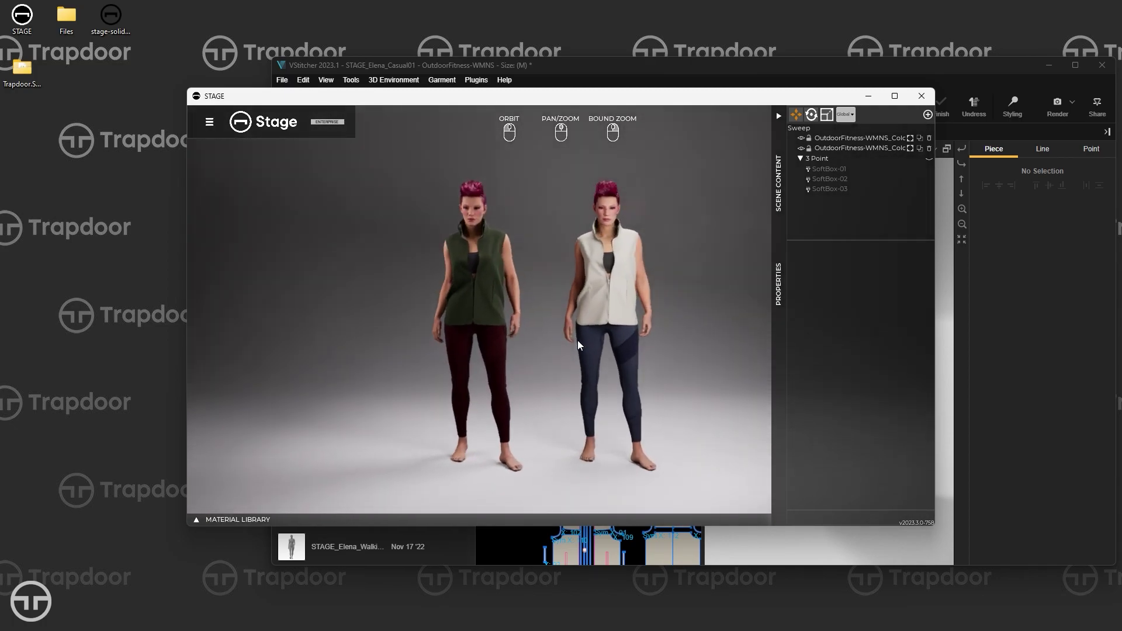
Close the STAGE LineUp after a last look at both avatars and open Render with STAGE from the VStitcher plugin
drag(578, 348, 748, 209)
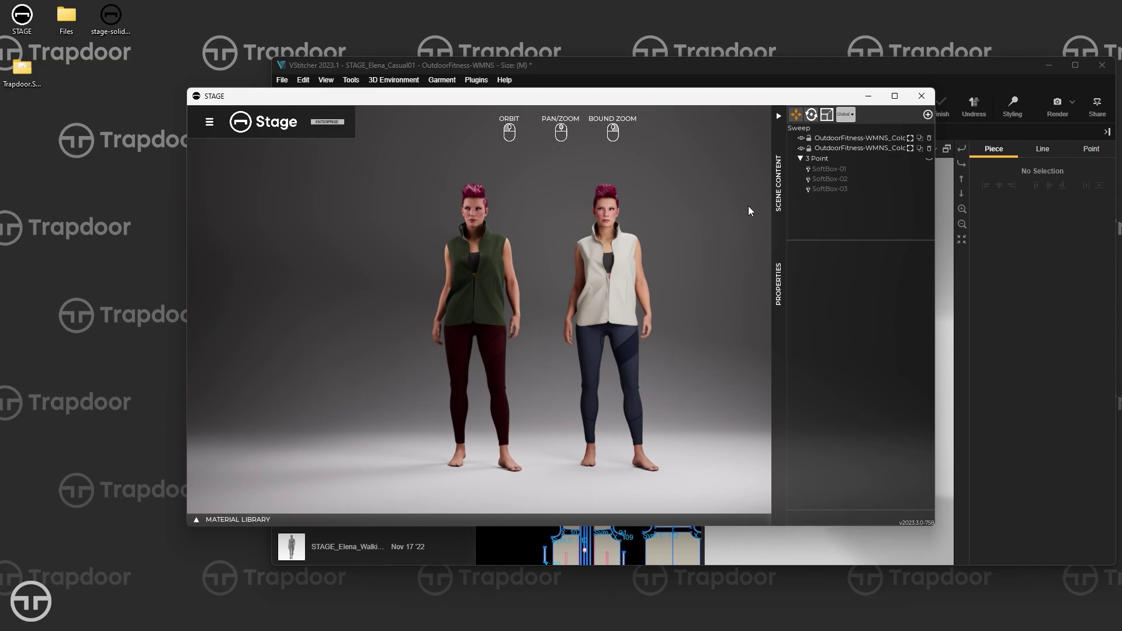
click(921, 97)
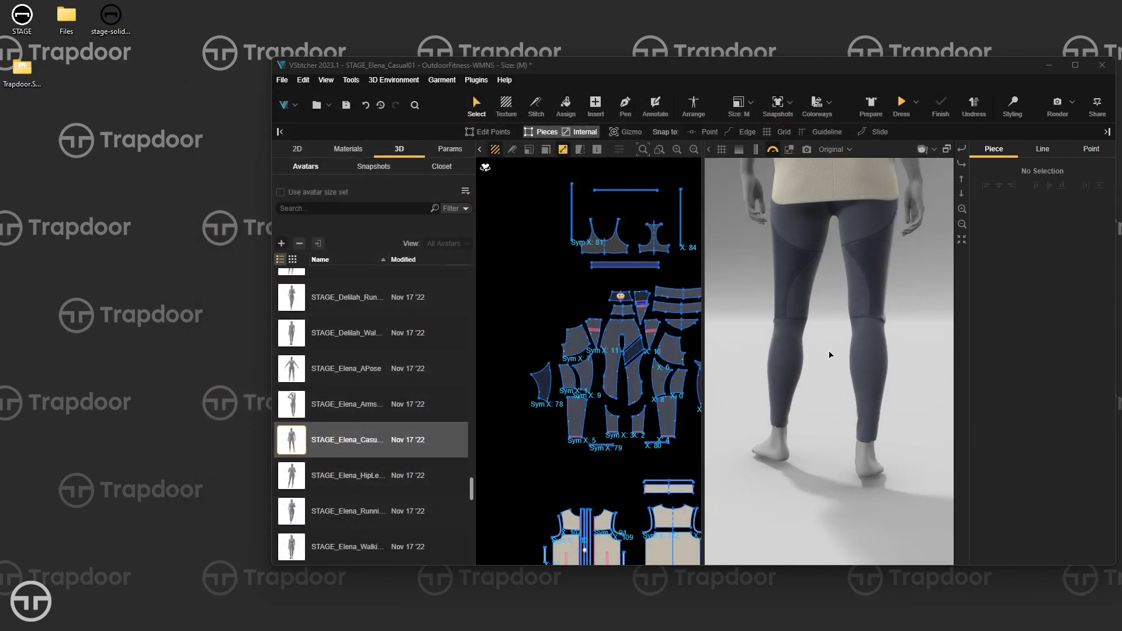
click(478, 82)
mouse_move(505, 94)
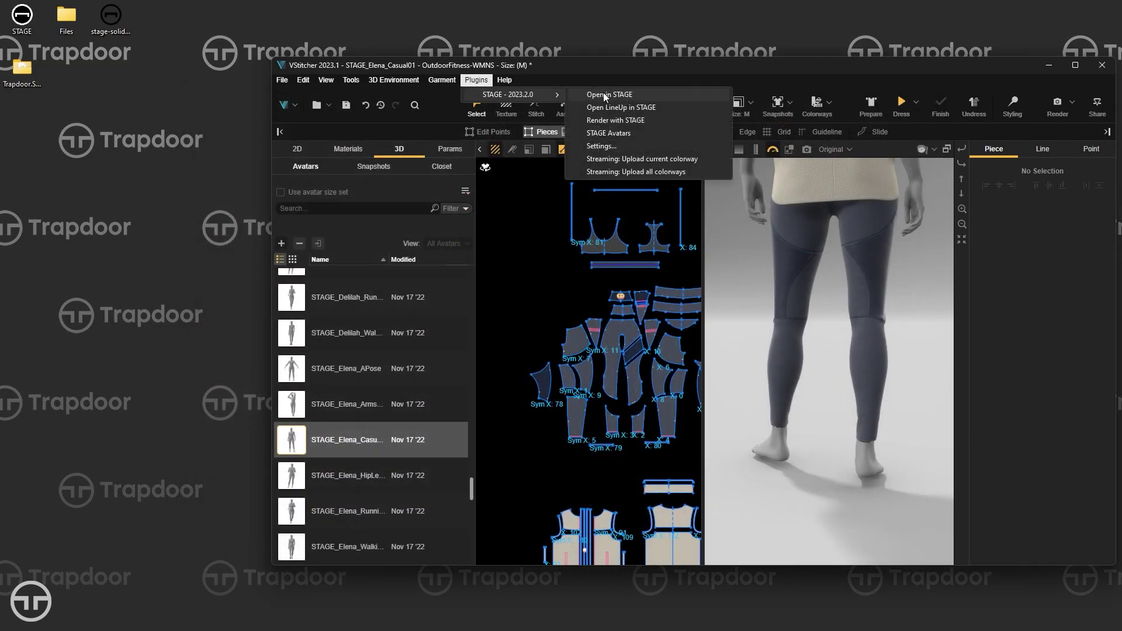
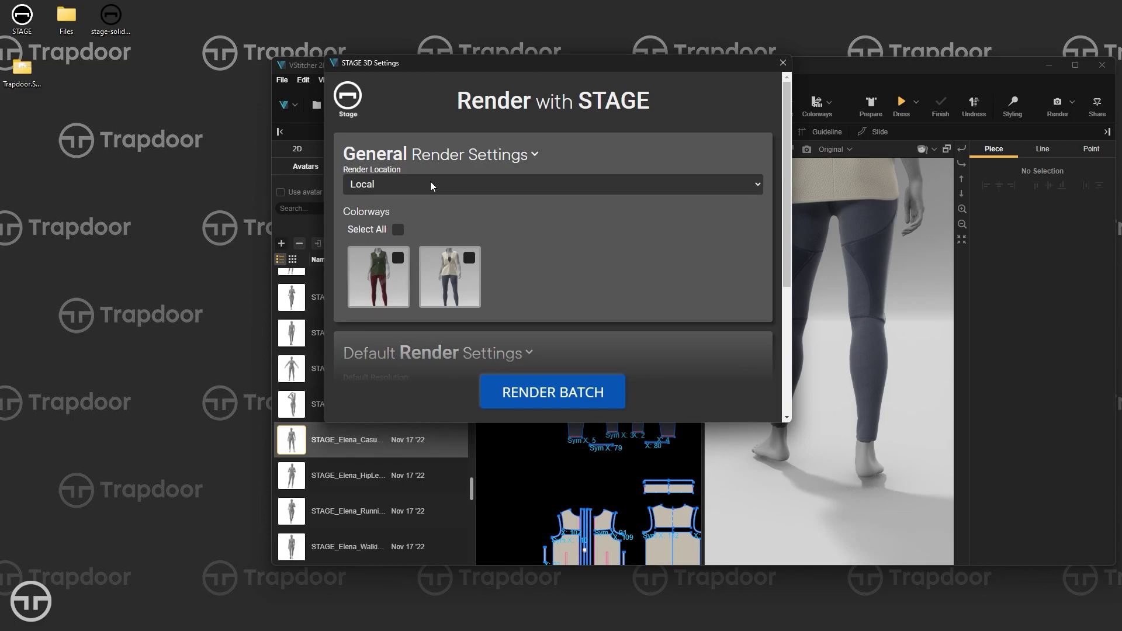
Set the render location to Local and include all colorways in the render
click(430, 187)
click(430, 187)
click(430, 186)
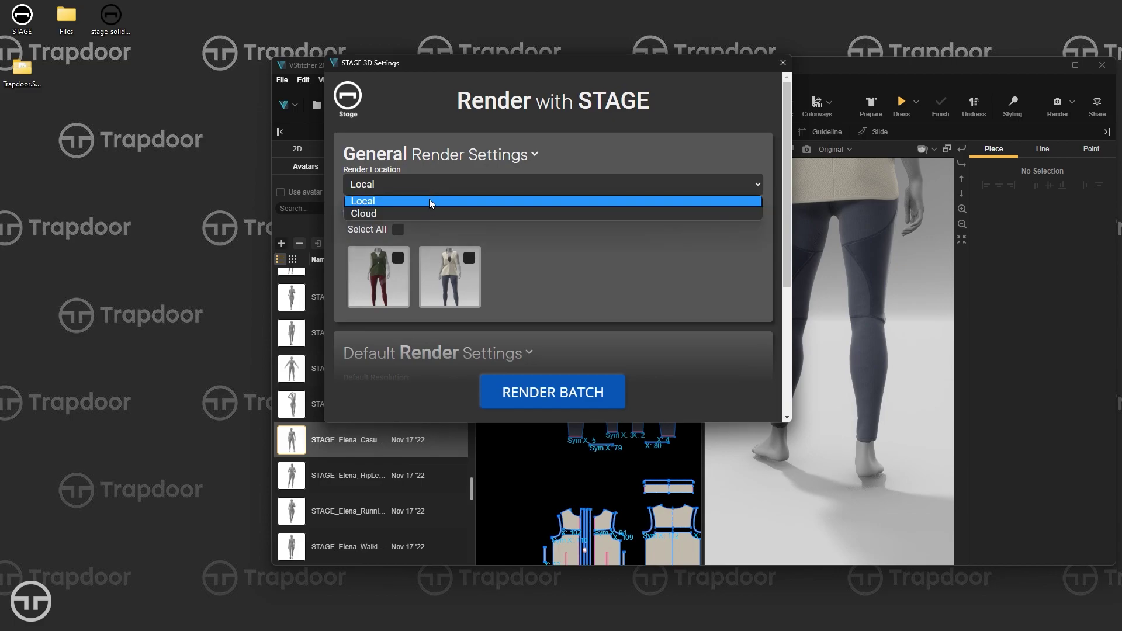
click(430, 213)
click(431, 187)
click(430, 199)
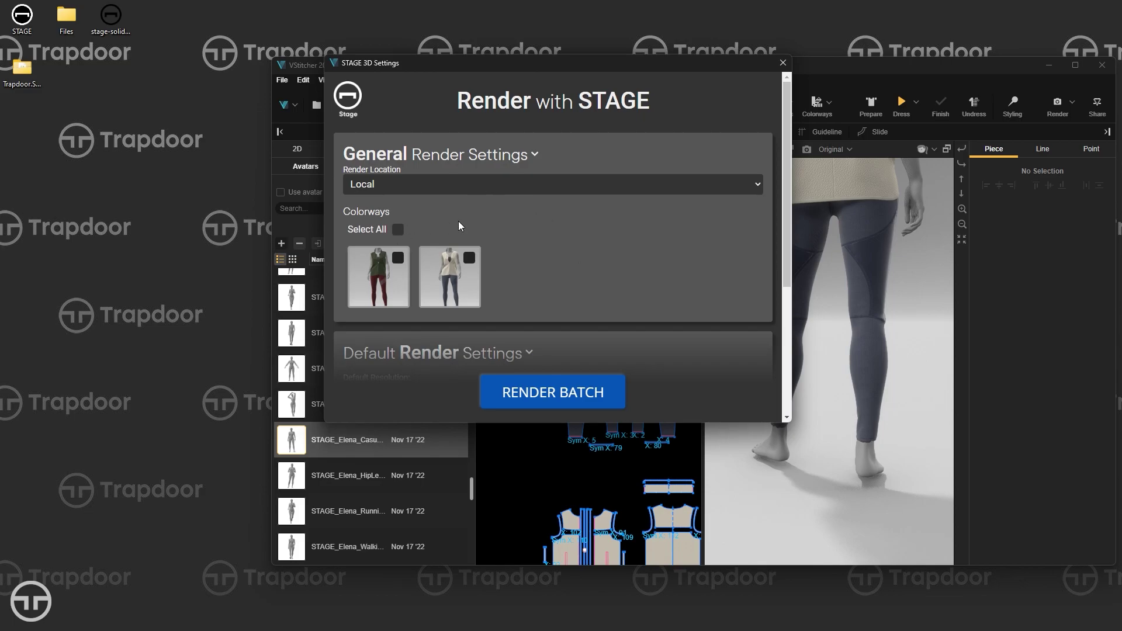
click(398, 230)
Set the default render resolution to a custom 1200 x 1200
scroll(613, 263, down, 3)
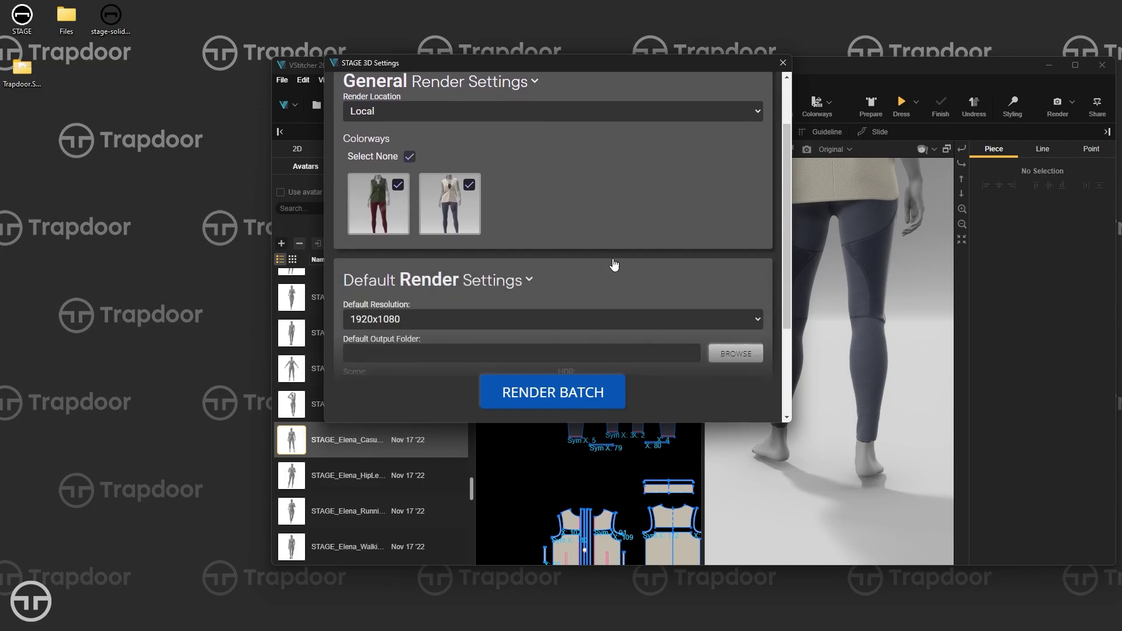
click(755, 181)
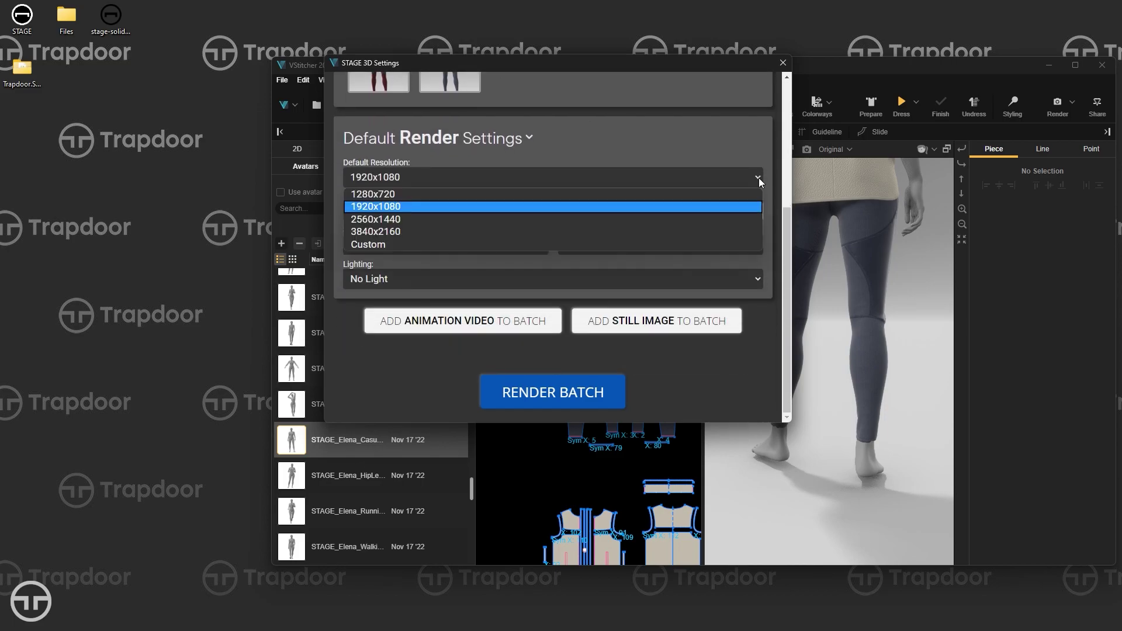
click(419, 245)
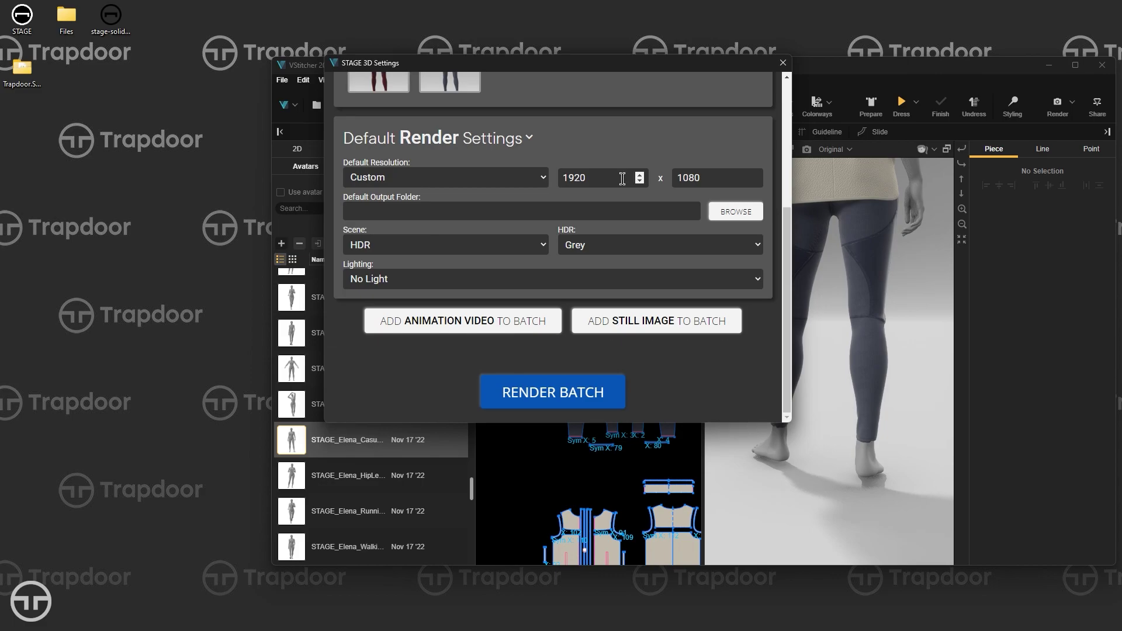
key(Tab)
text(1200)
key(Tab)
text(1200)
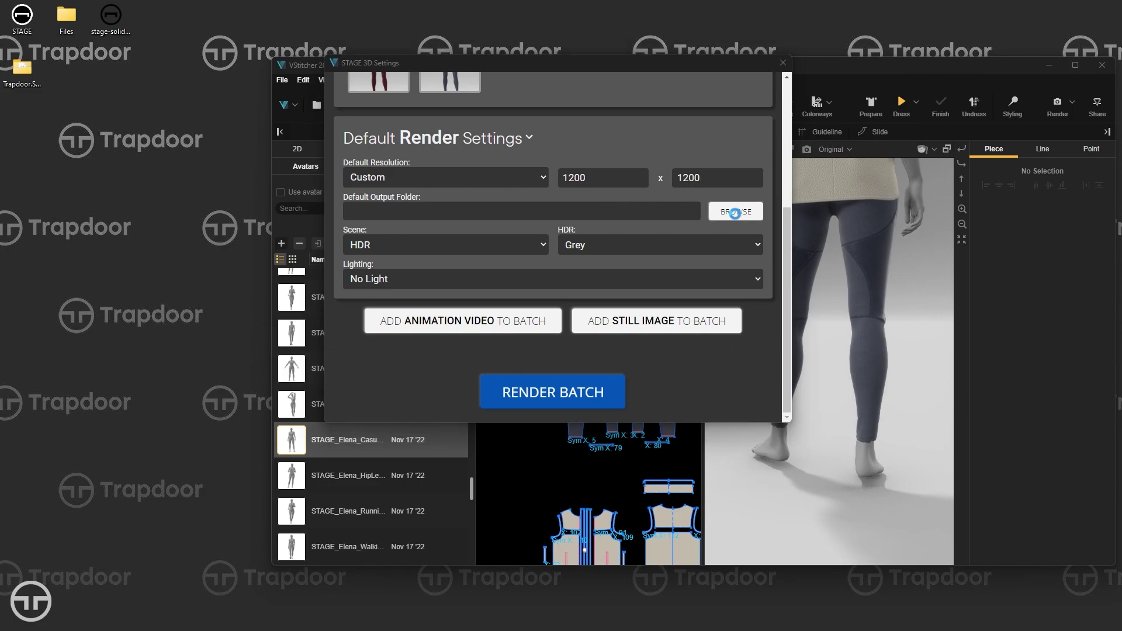
Set the default output folder to Desktop > Renders > STAGE > Rendering
click(724, 212)
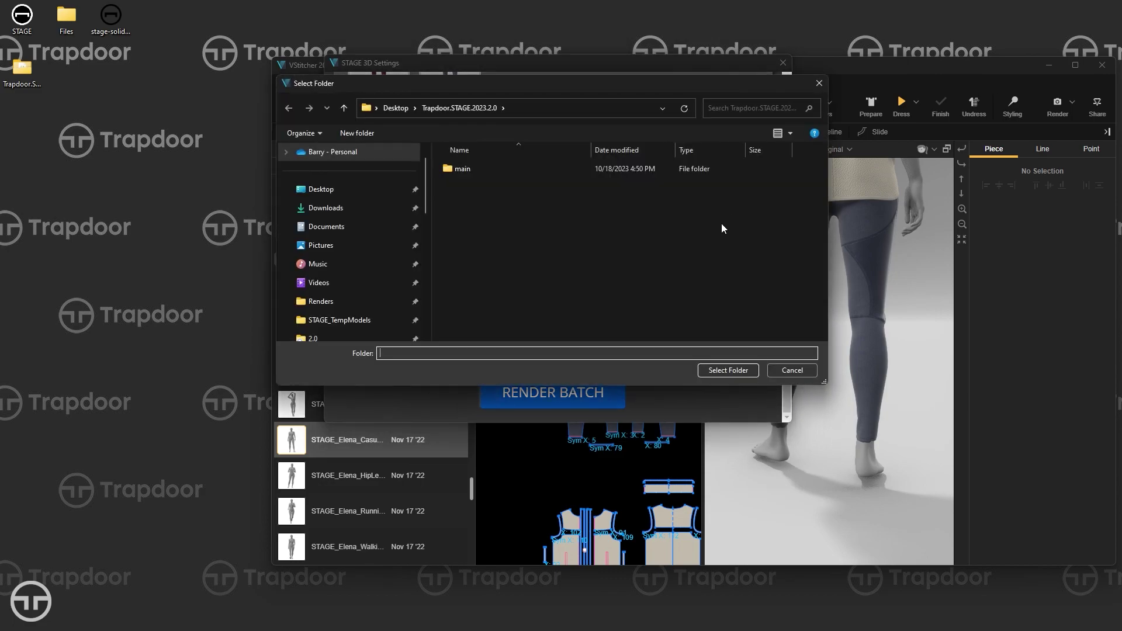
click(345, 188)
click(492, 245)
double_click(492, 246)
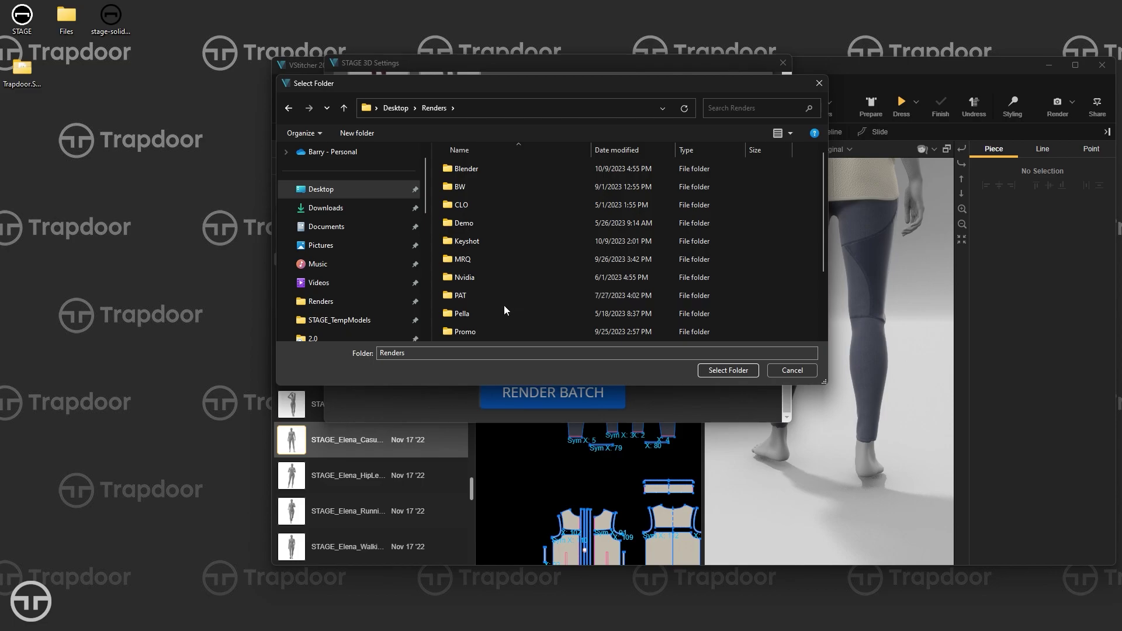
scroll(504, 305, down, 2)
double_click(485, 314)
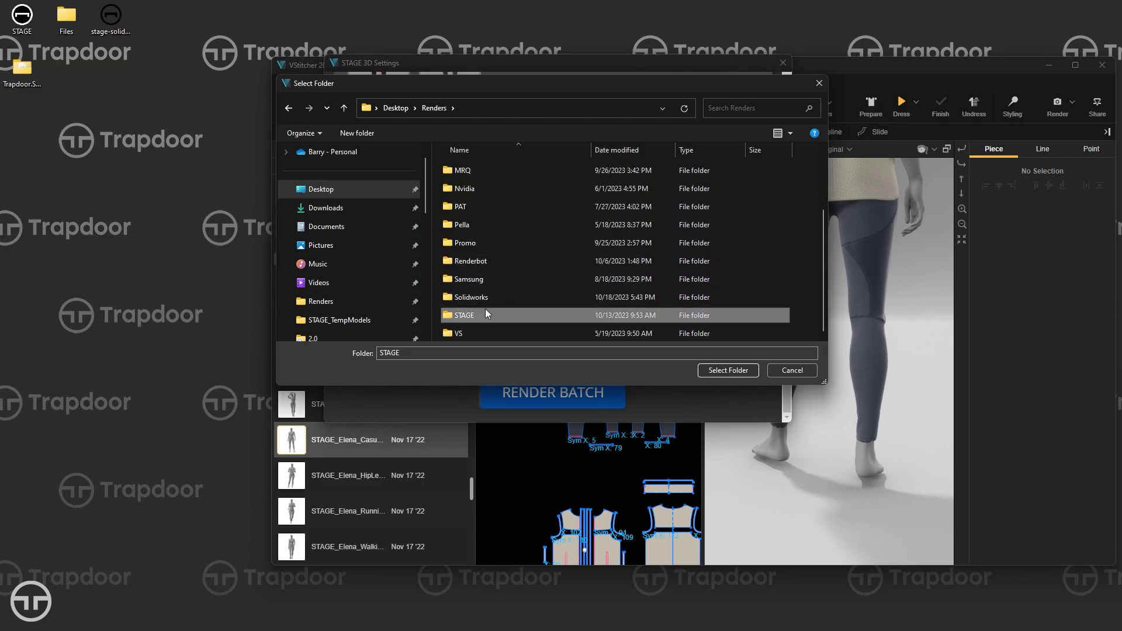
click(485, 225)
double_click(485, 225)
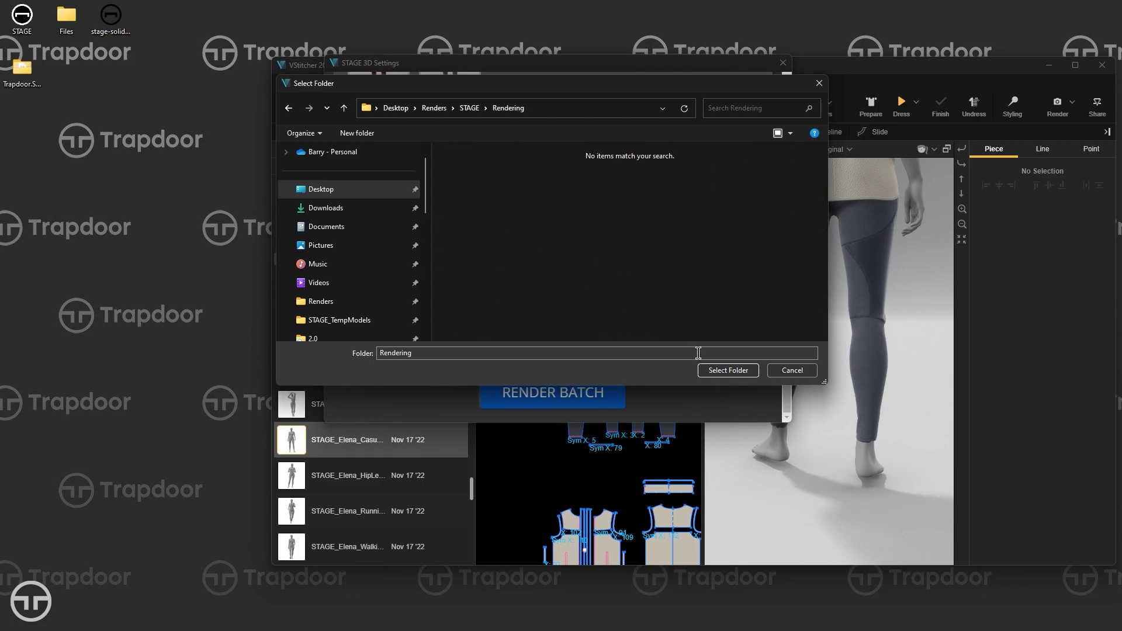
click(725, 369)
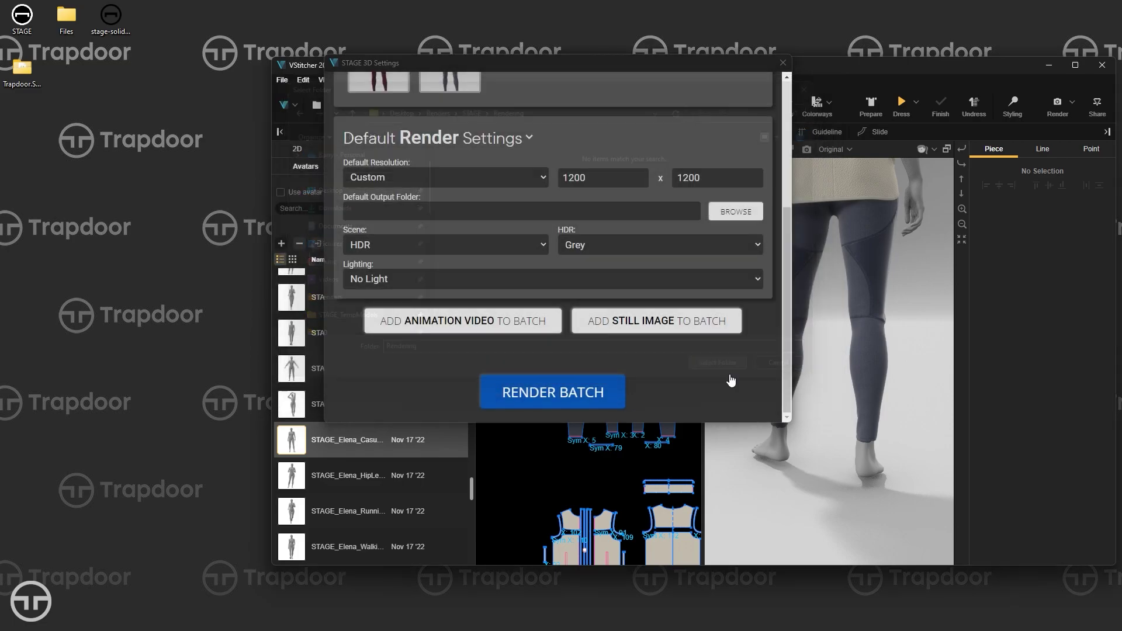
Set the default render scene to Sweep and the lighting to Butterfly
click(440, 245)
click(440, 287)
click(504, 278)
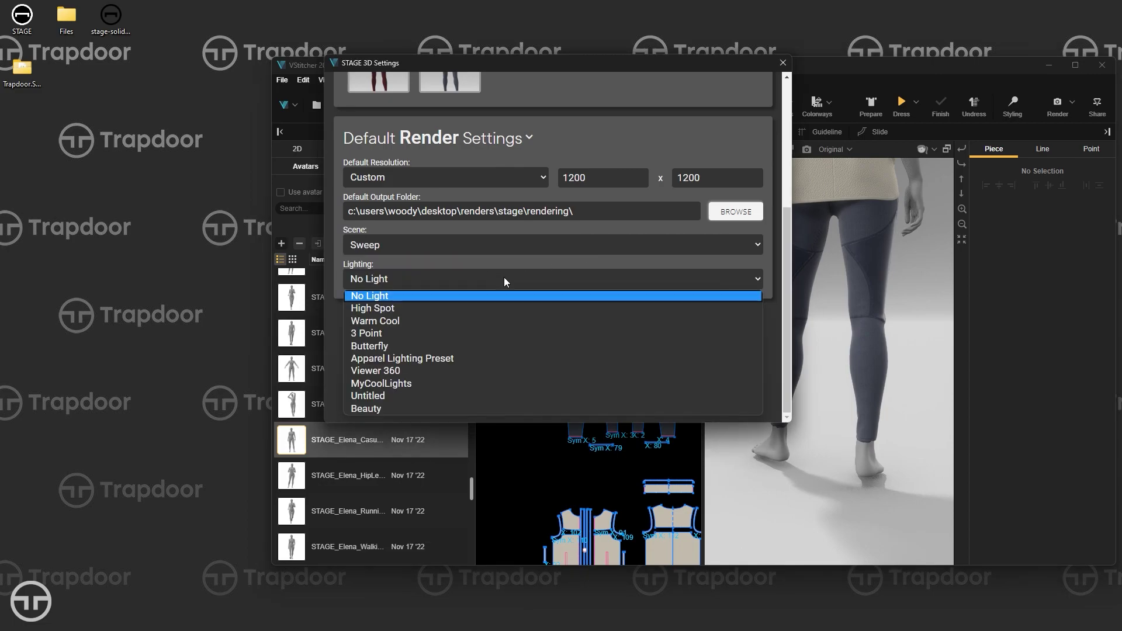
click(400, 346)
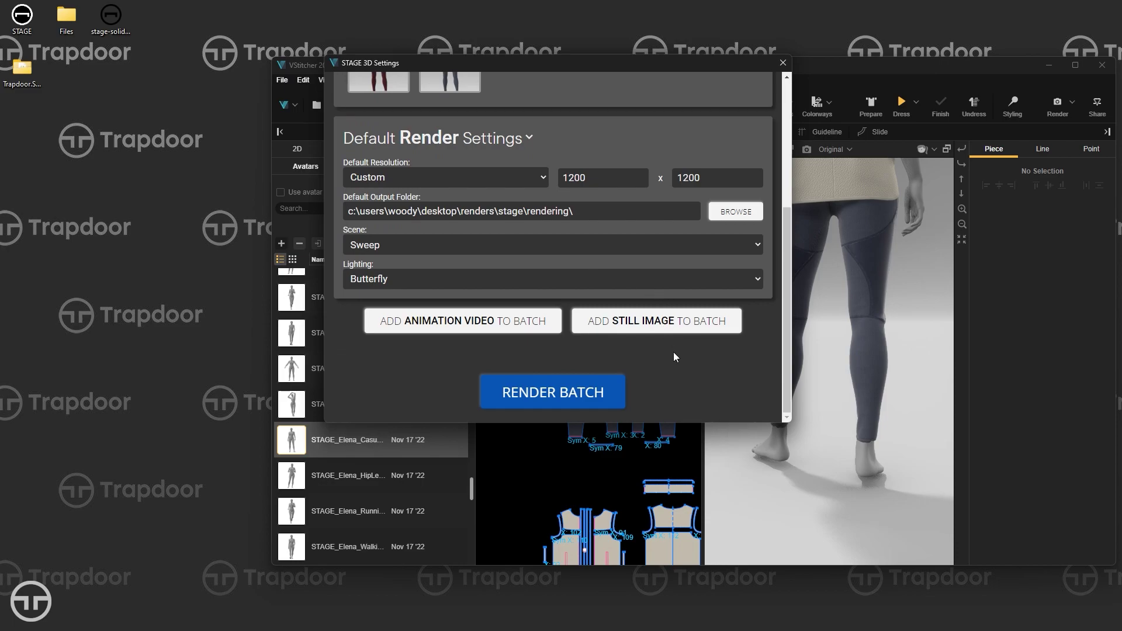
Add a still image to the batch and enable its Right, Front, Back and Left cameras
click(670, 322)
scroll(658, 314, down, 5)
scroll(691, 256, up, 1)
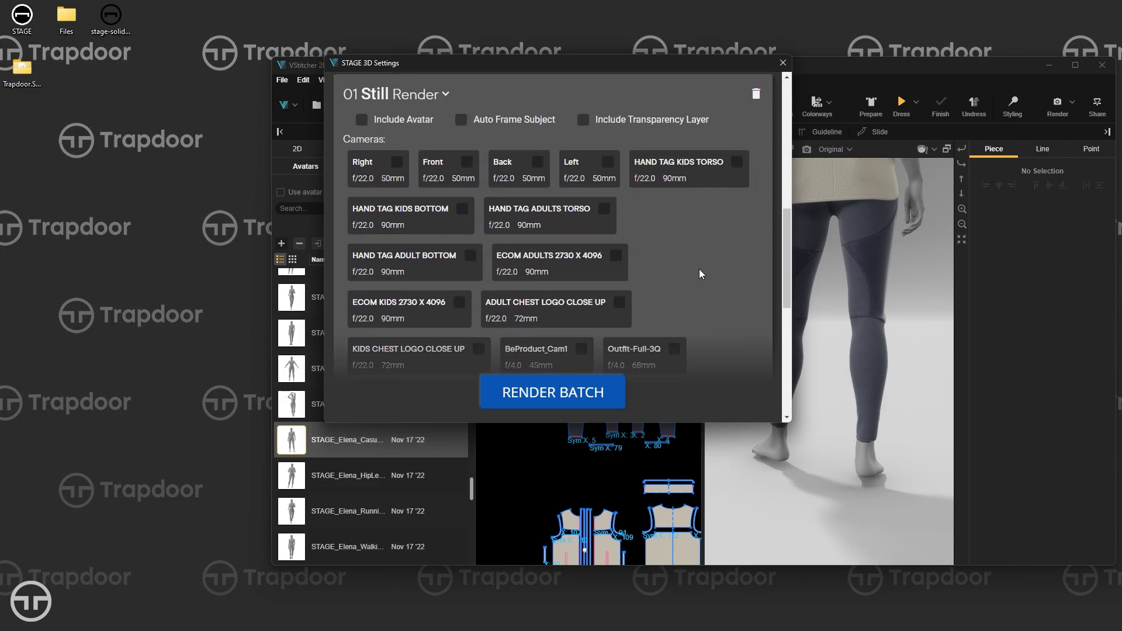
click(396, 161)
click(467, 162)
click(538, 162)
click(608, 162)
Enable Auto Frame Subject and Include Avatar for the still render
scroll(690, 220, up, 2)
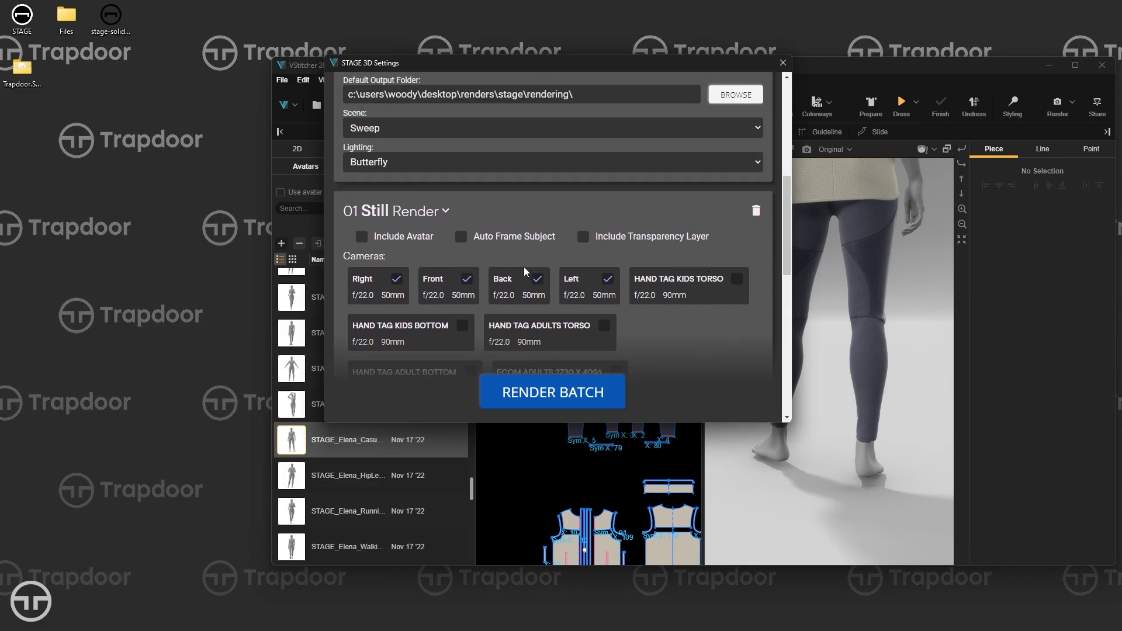
click(461, 236)
click(395, 237)
Review the still render's cameras and overrides against the selected colorways and default render settings
scroll(609, 253, down, 3)
scroll(636, 234, up, 3)
scroll(638, 235, down, 10)
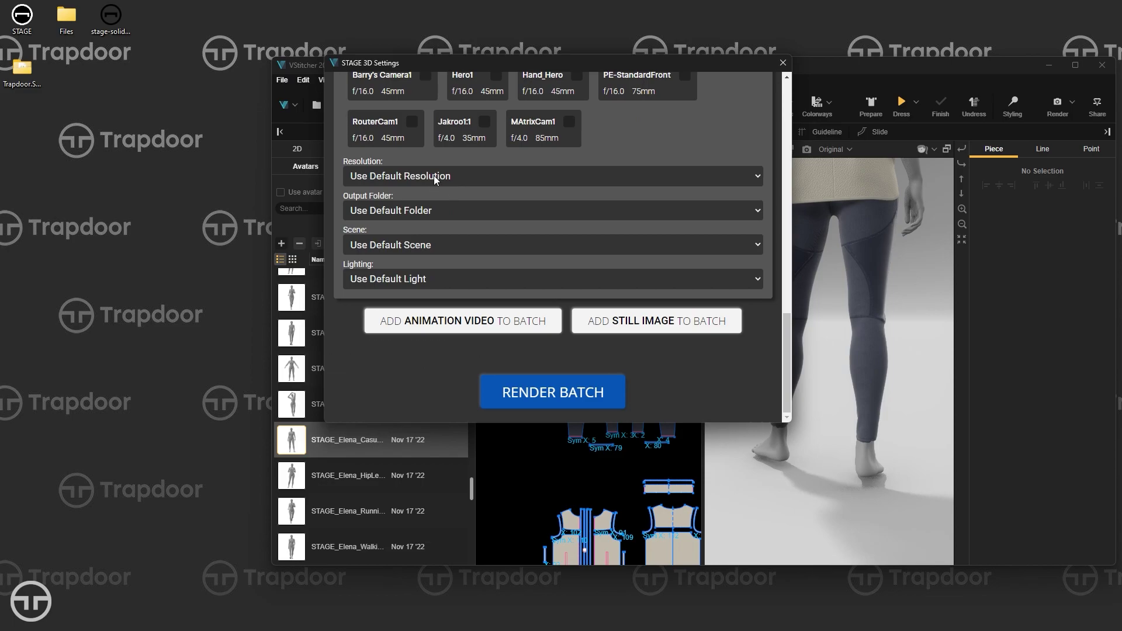
scroll(602, 219, up, 1)
scroll(604, 222, up, 8)
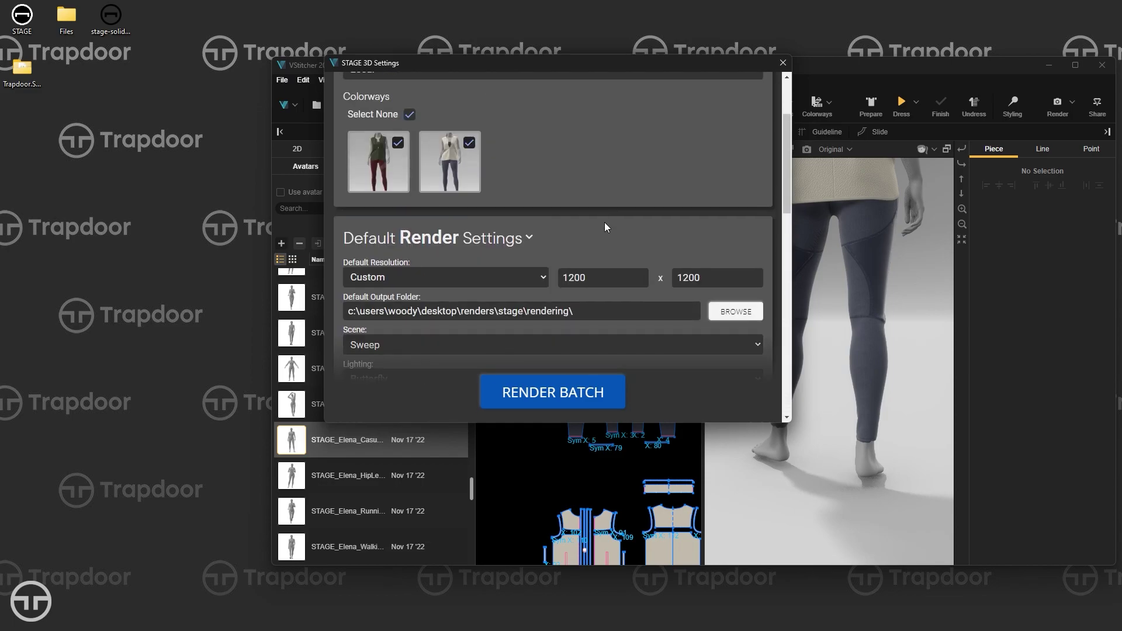
scroll(597, 211, down, 5)
scroll(585, 246, up, 3)
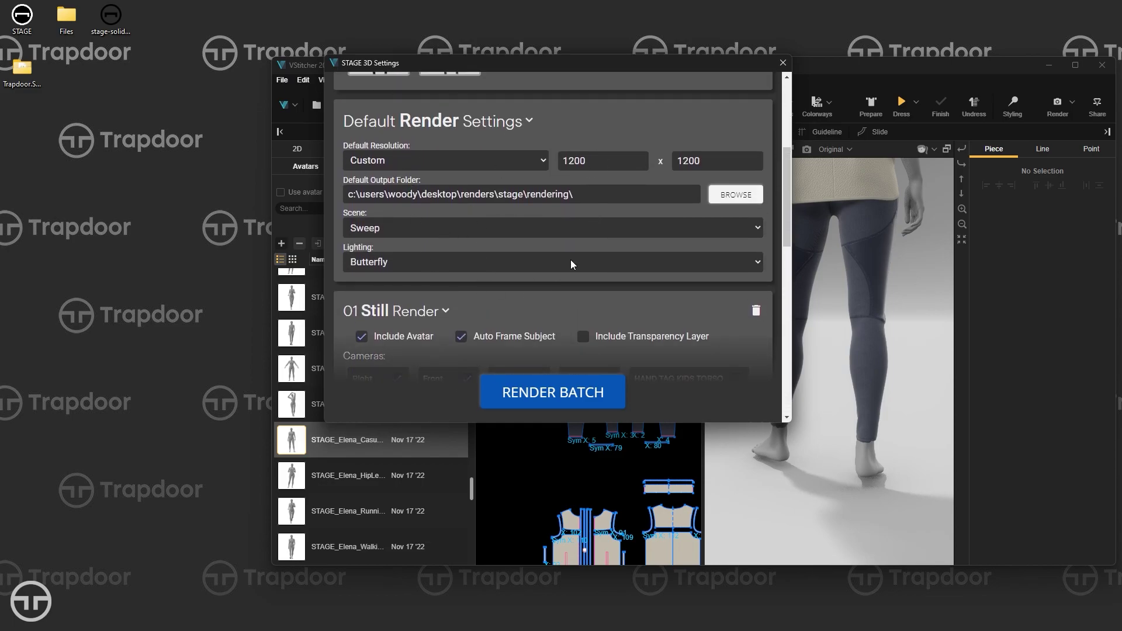
scroll(573, 262, down, 6)
scroll(620, 374, up, 6)
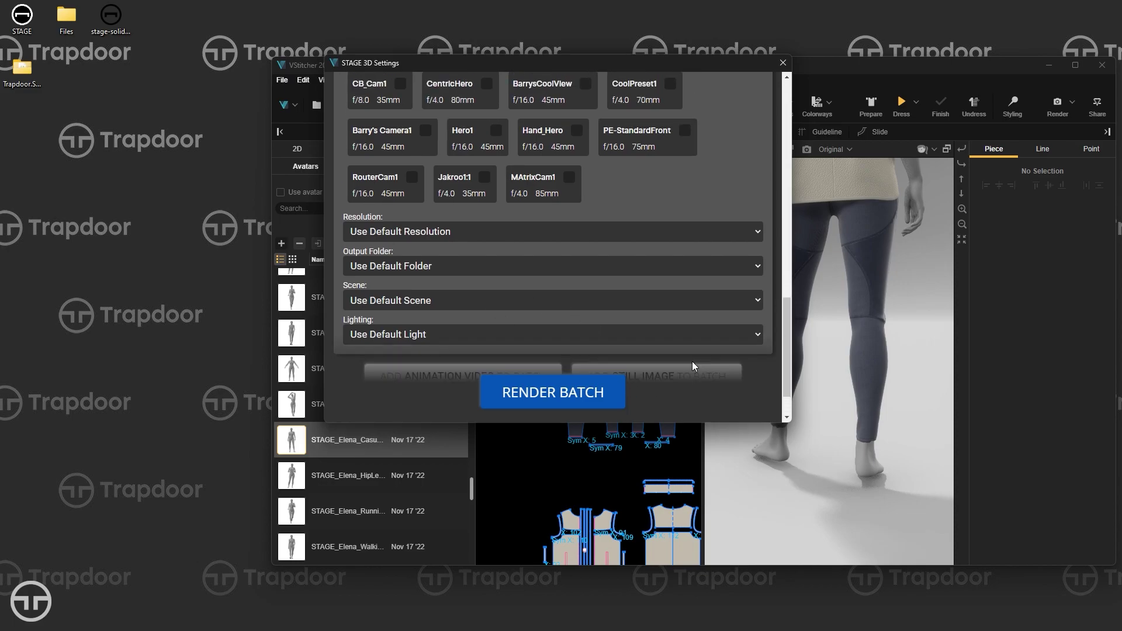
Render the batch, then close the Render with STAGE window
scroll(672, 299, down, 3)
click(594, 405)
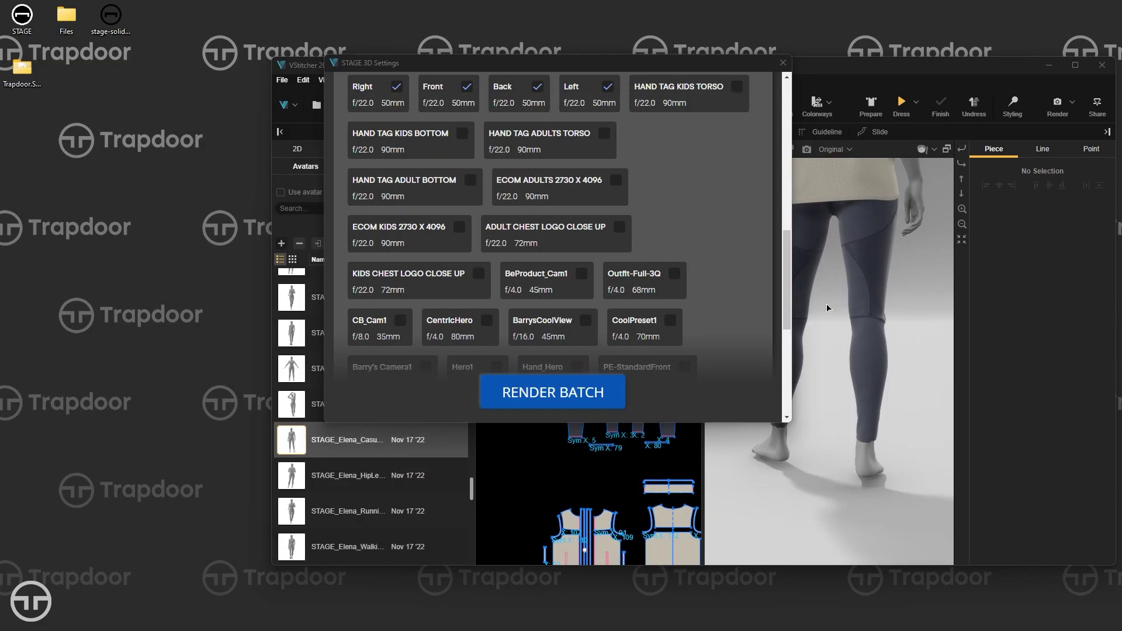
click(782, 63)
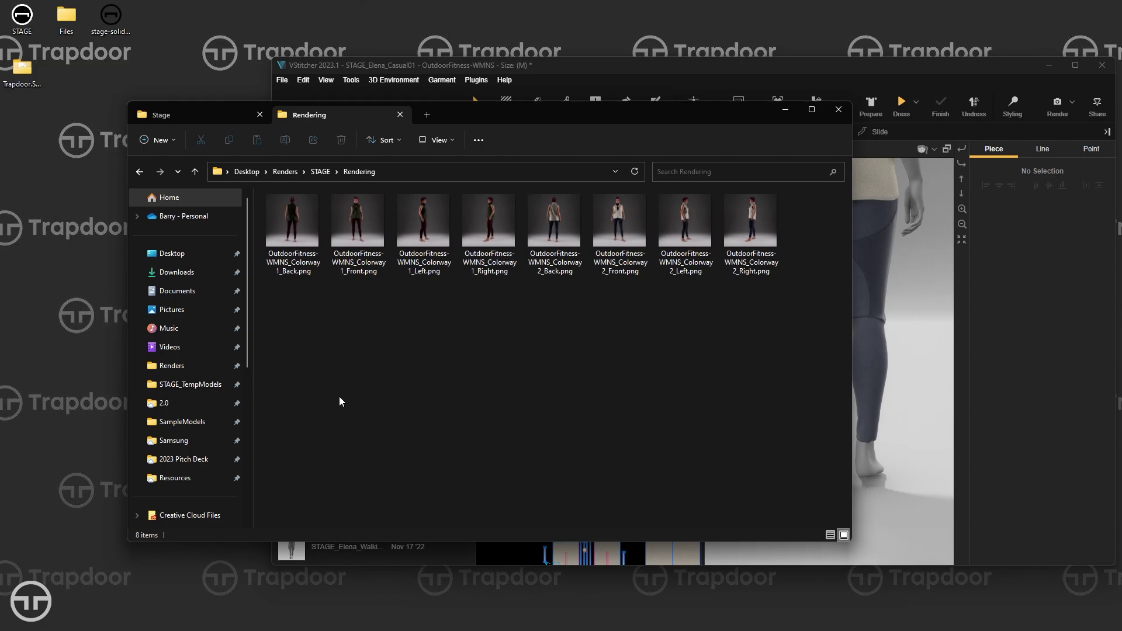
Inspect the rendered PNGs of both colorways full screen from the Rendering folder, then leave the image viewer
click(291, 244)
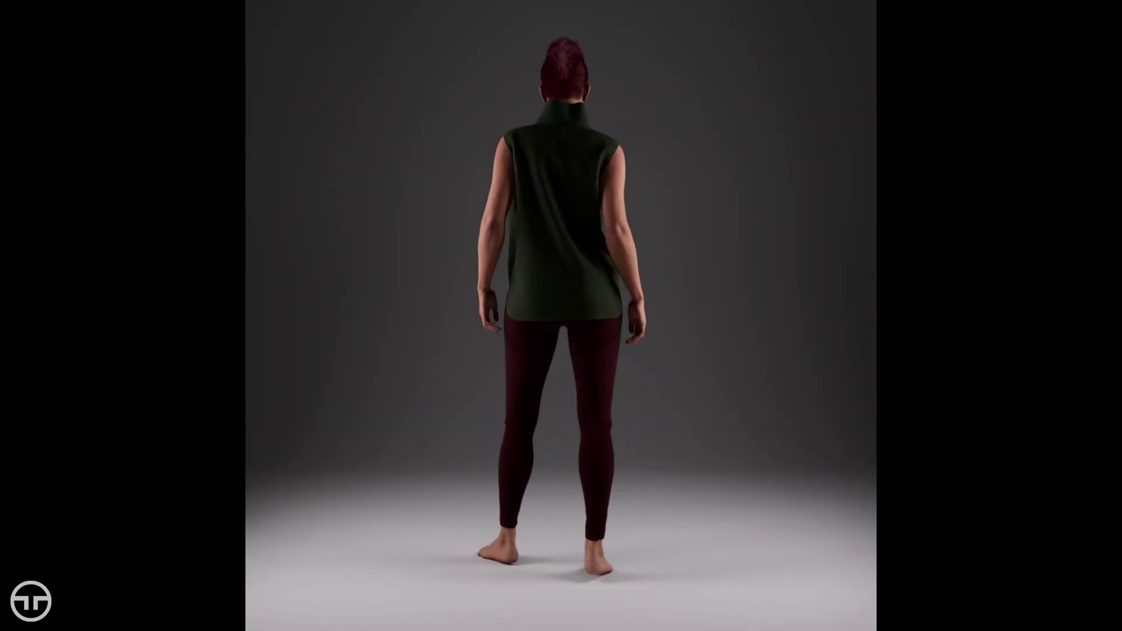
key(Right)
key(Right)
key(Right)
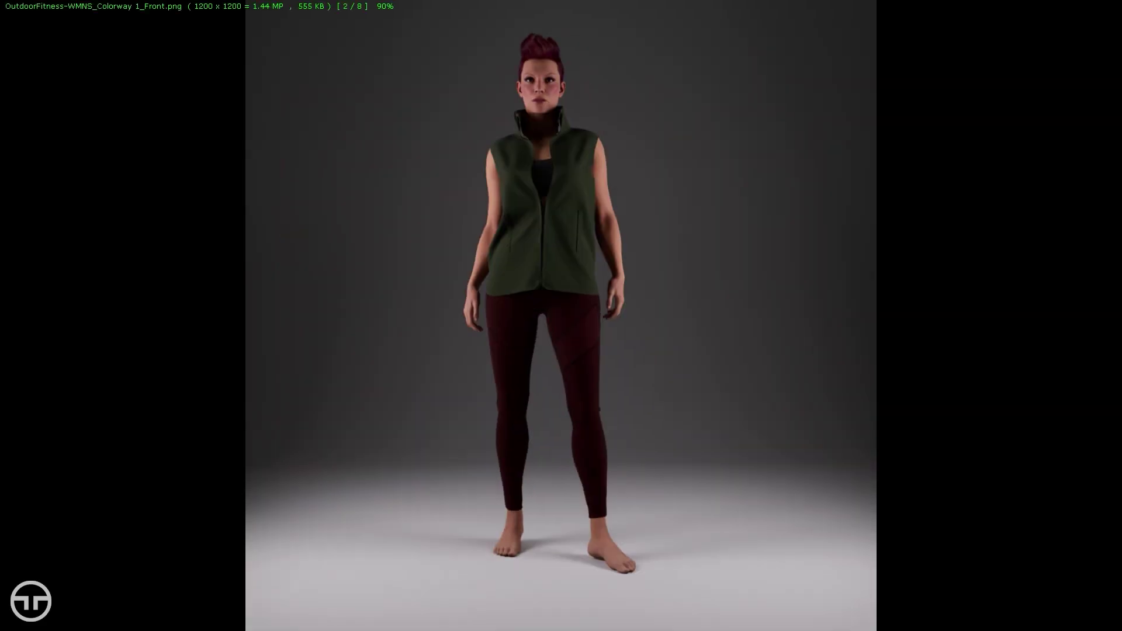
key(Right)
key(Right)
key(Right)
key(Right)
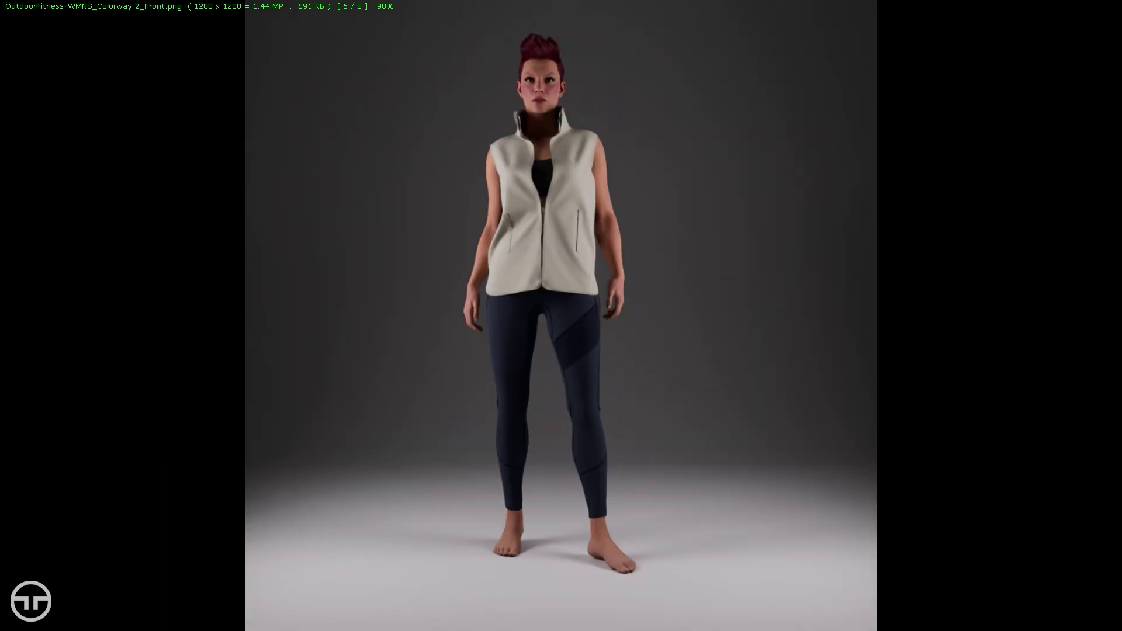
key(Left)
key(Left)
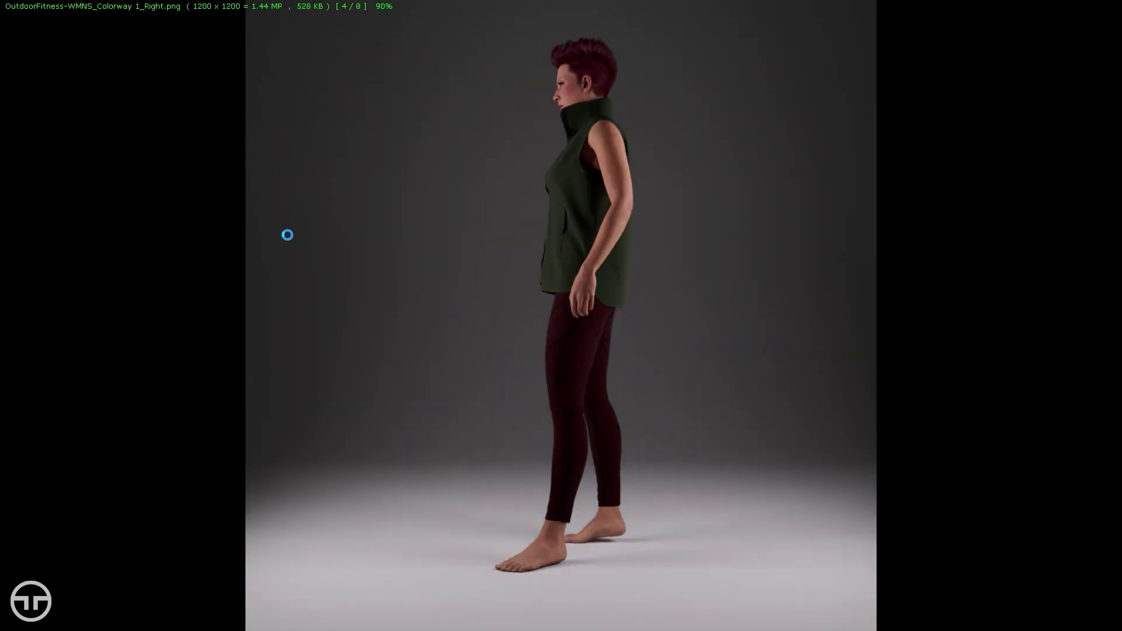
key(Right)
key(Left)
key(Left)
key(Left)
key(Right)
key(Right)
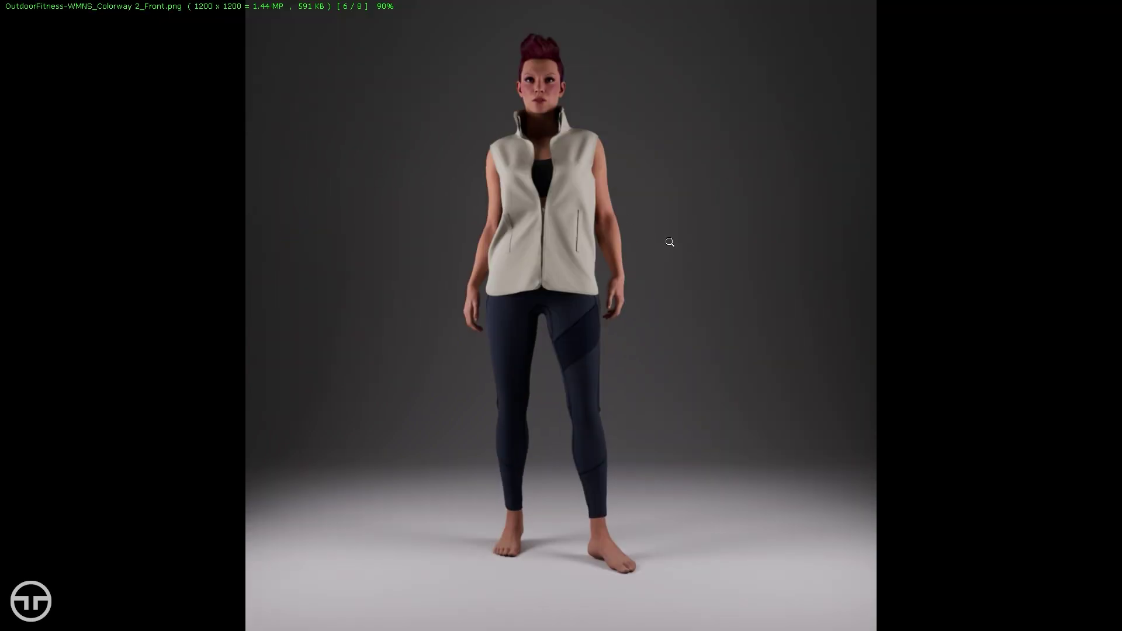
key(Escape)
Minimize the Rendering folder window and reposition the VStitcher window on the desktop
drag(756, 116, 759, 183)
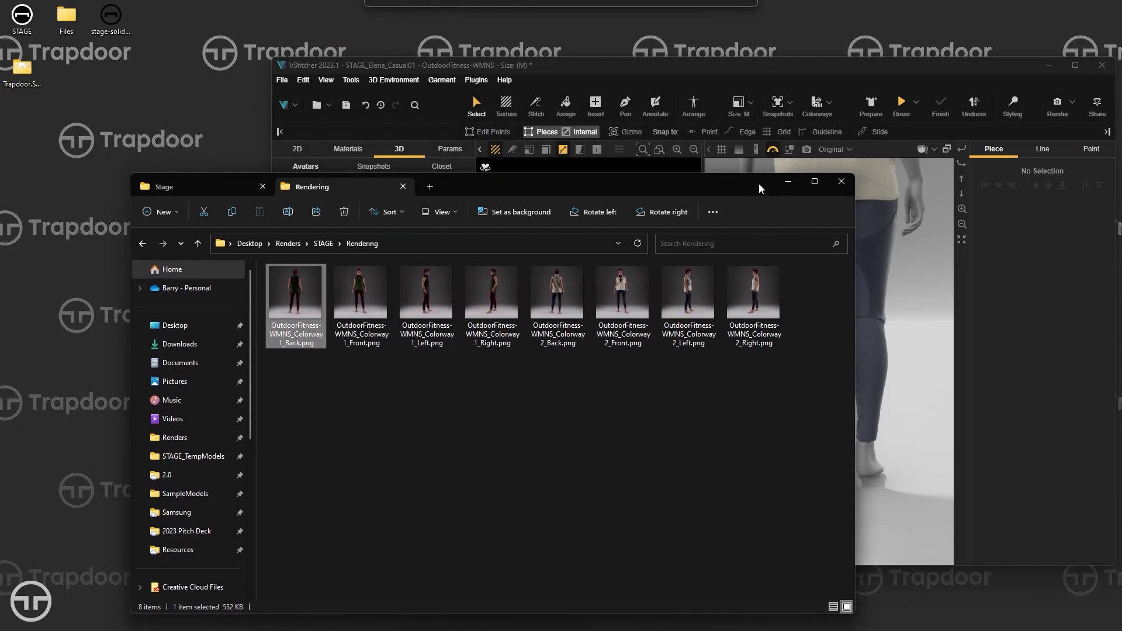
click(786, 185)
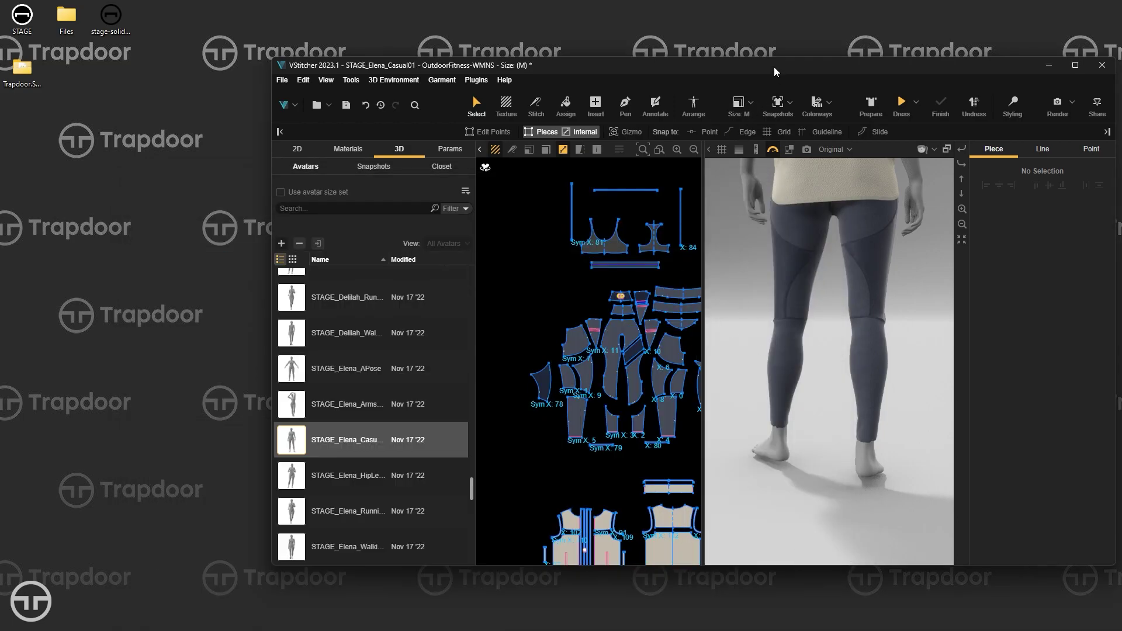
drag(775, 68, 679, 60)
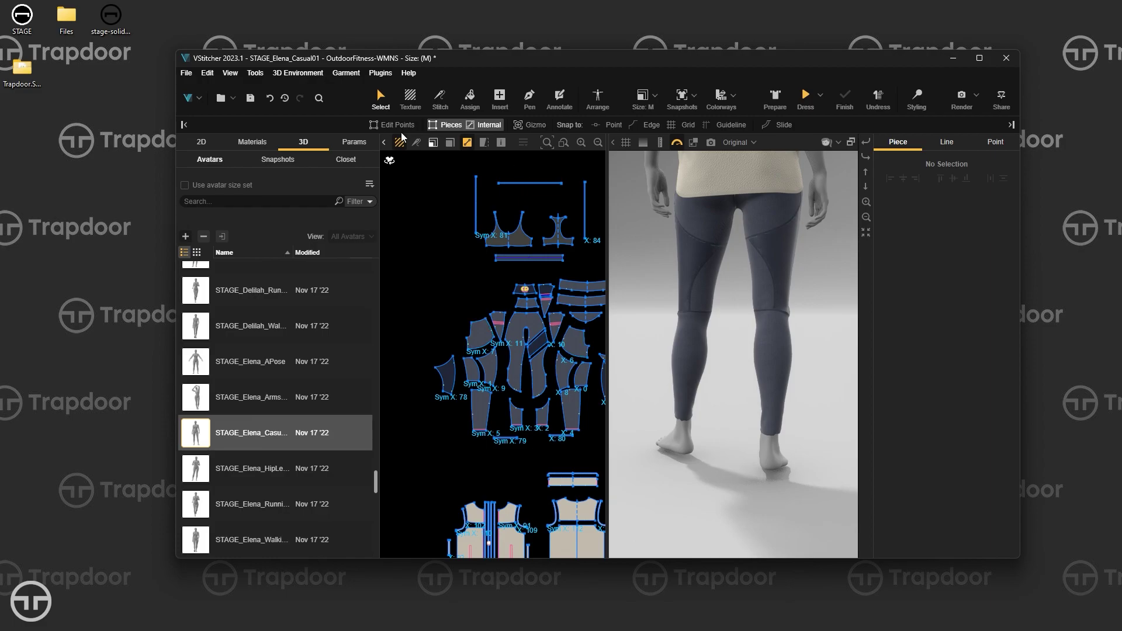
Open Render with STAGE, review the batch's still and animation render settings, and close the window without rendering
click(380, 72)
mouse_move(412, 88)
click(514, 113)
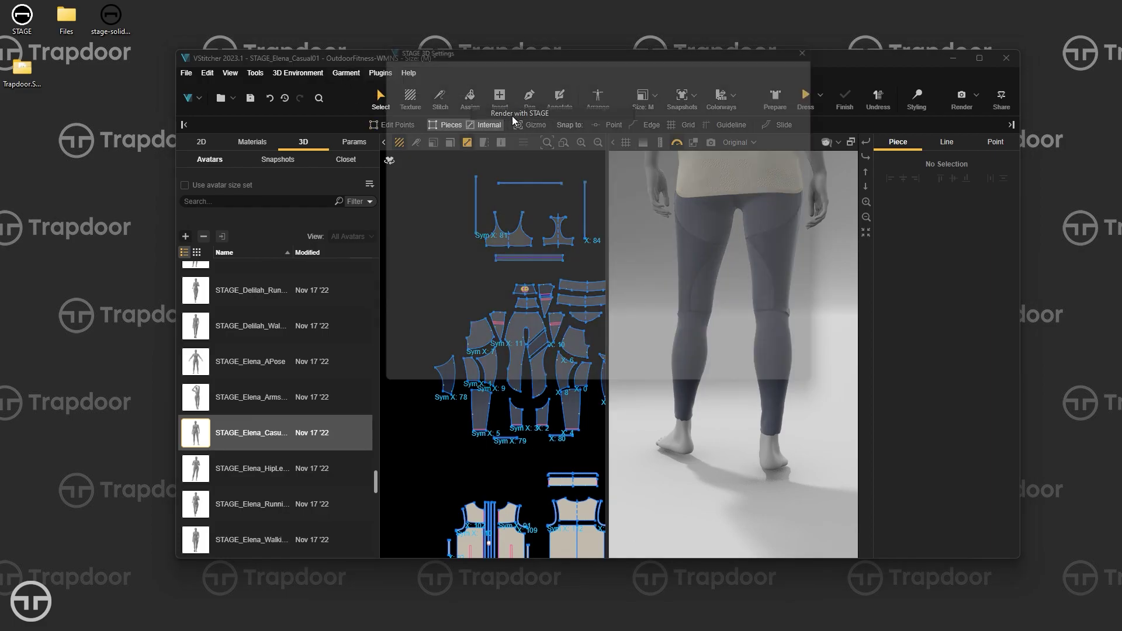
scroll(668, 316, down, 10)
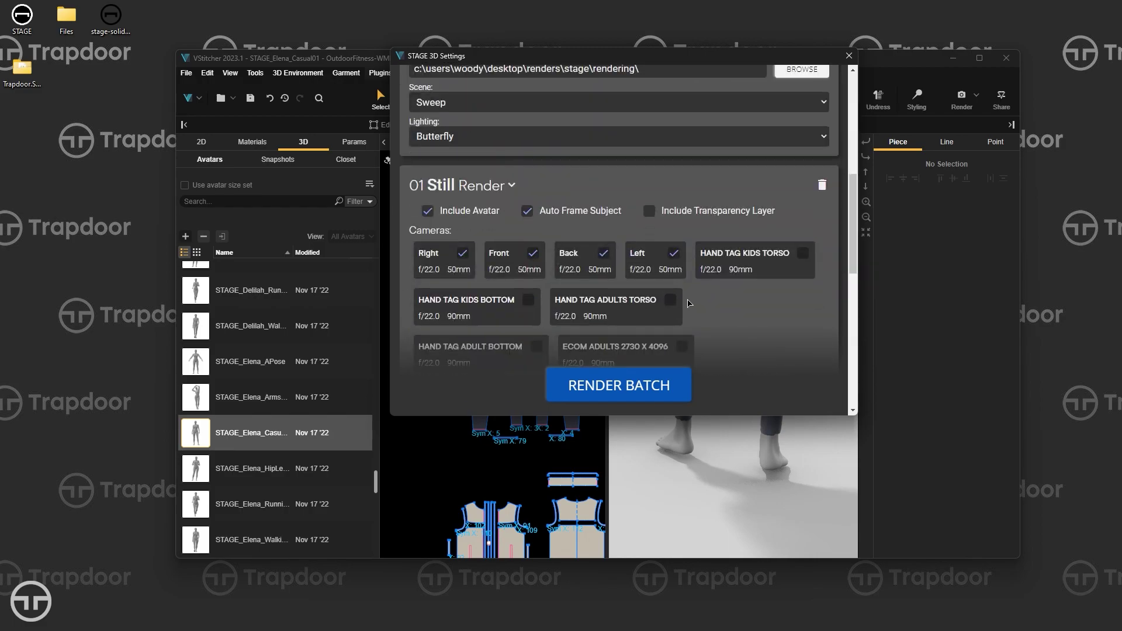
click(547, 316)
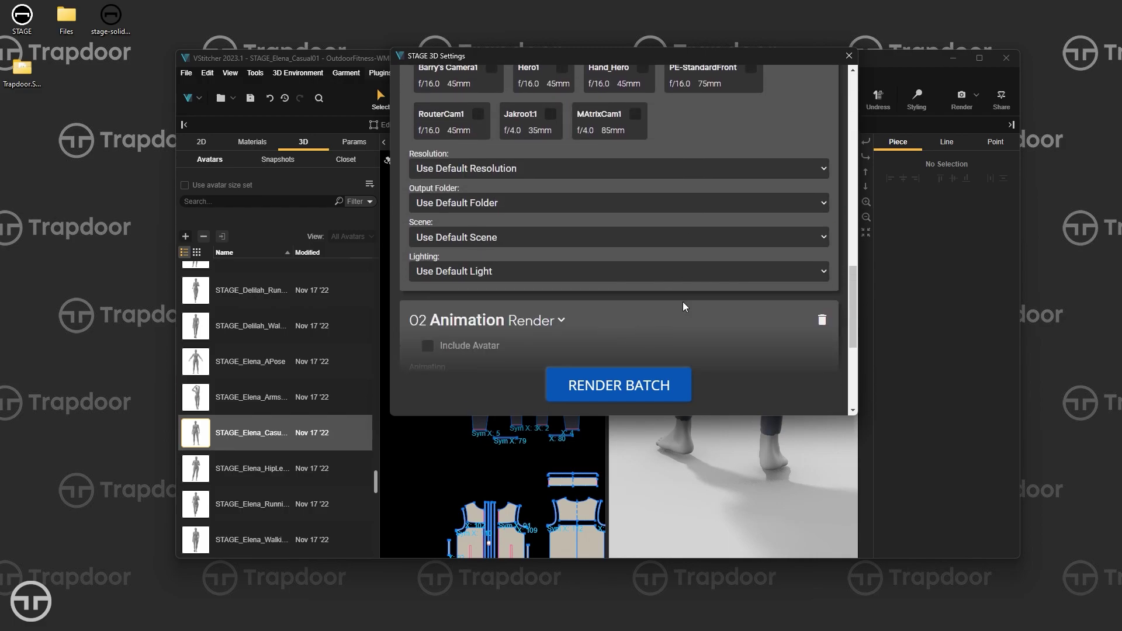
scroll(681, 300, up, 2)
scroll(681, 299, down, 1)
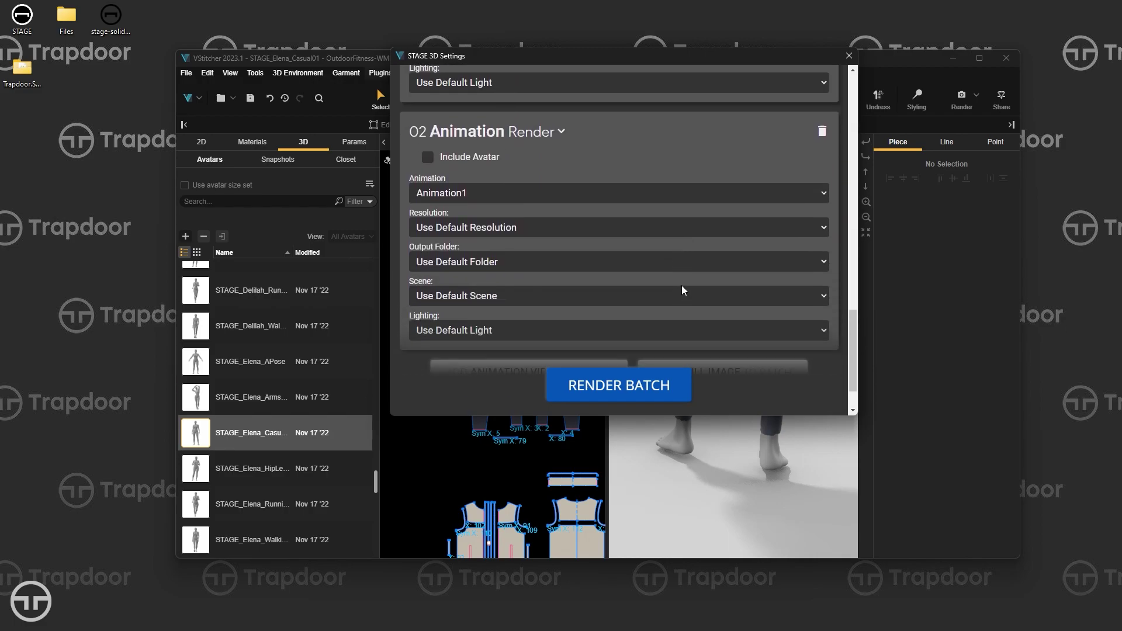
scroll(681, 299, up, 3)
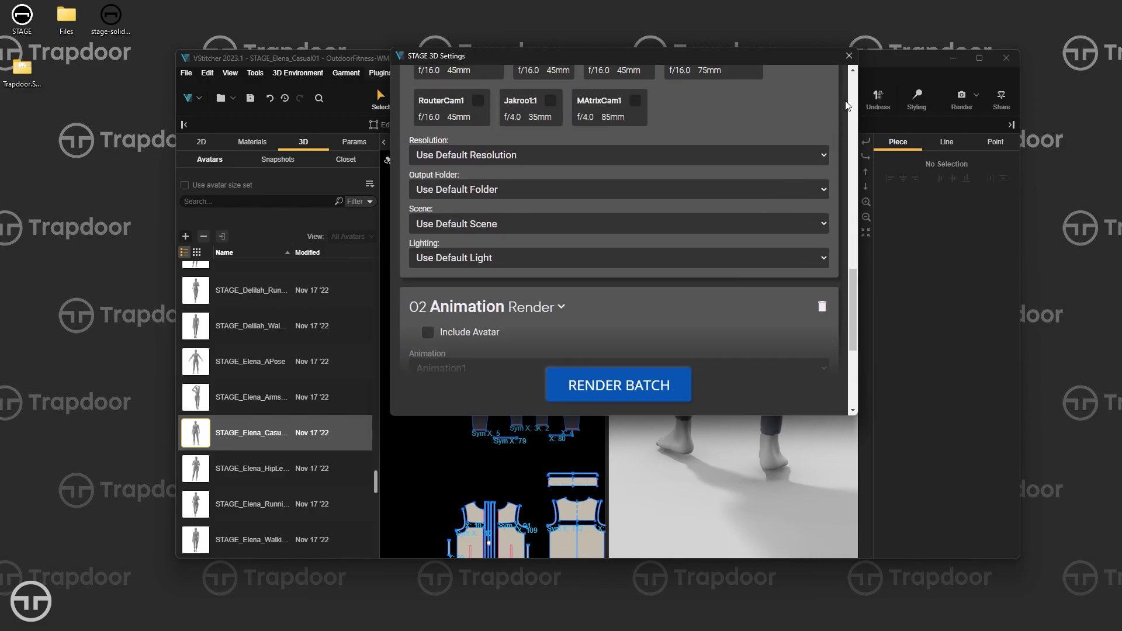
click(849, 57)
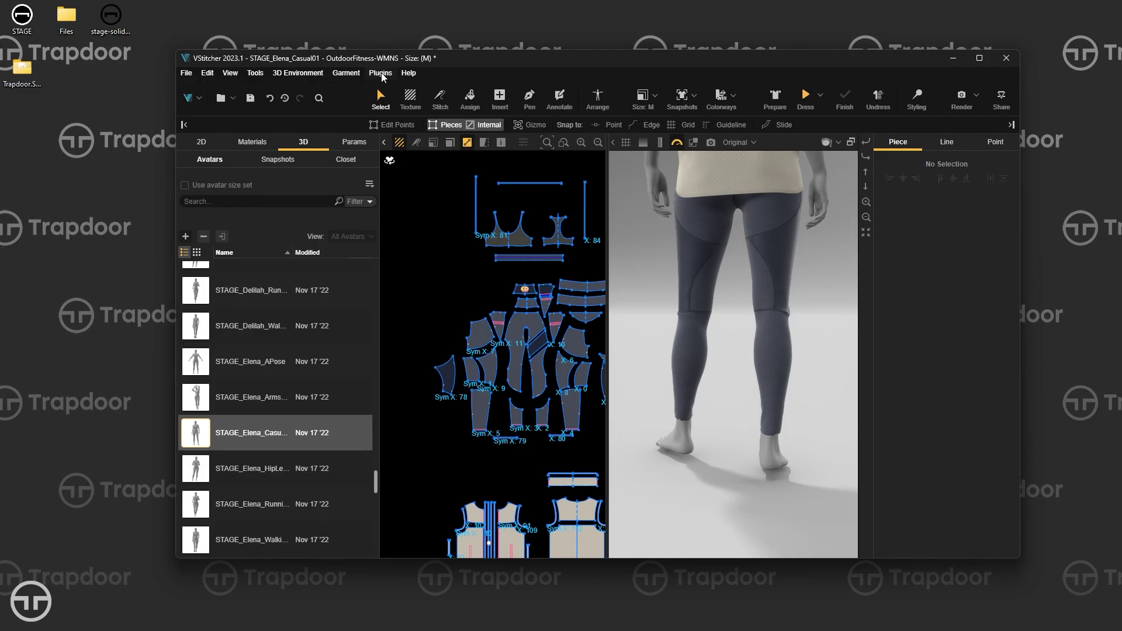
Open the STAGE plugin settings to view the export options and file locations, then close them without saving
click(380, 73)
mouse_move(444, 85)
click(519, 139)
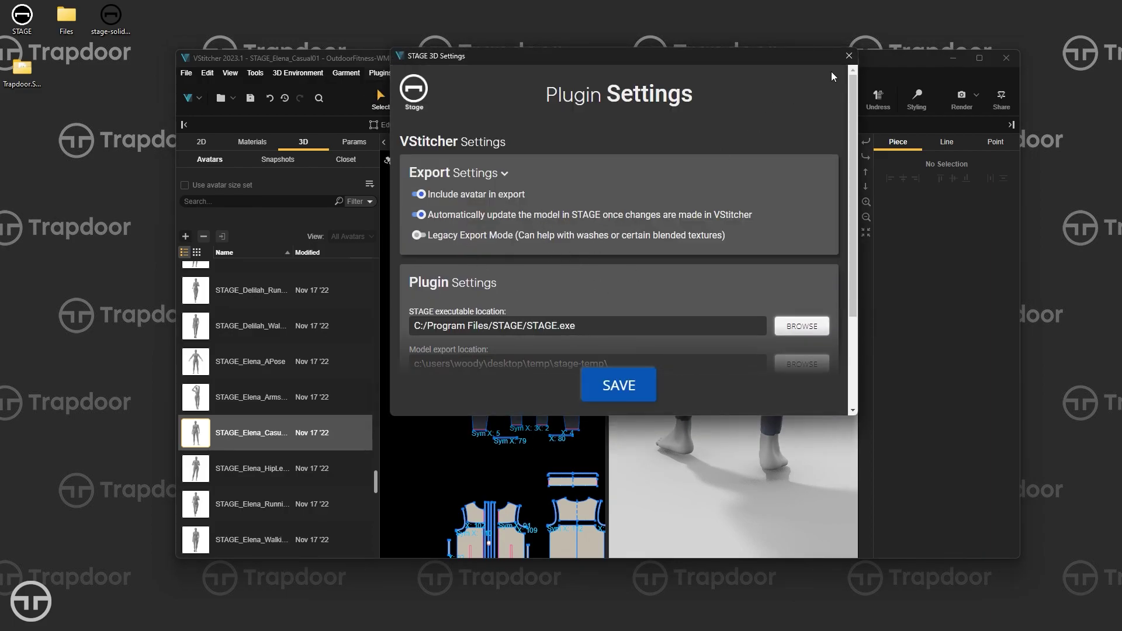
click(848, 56)
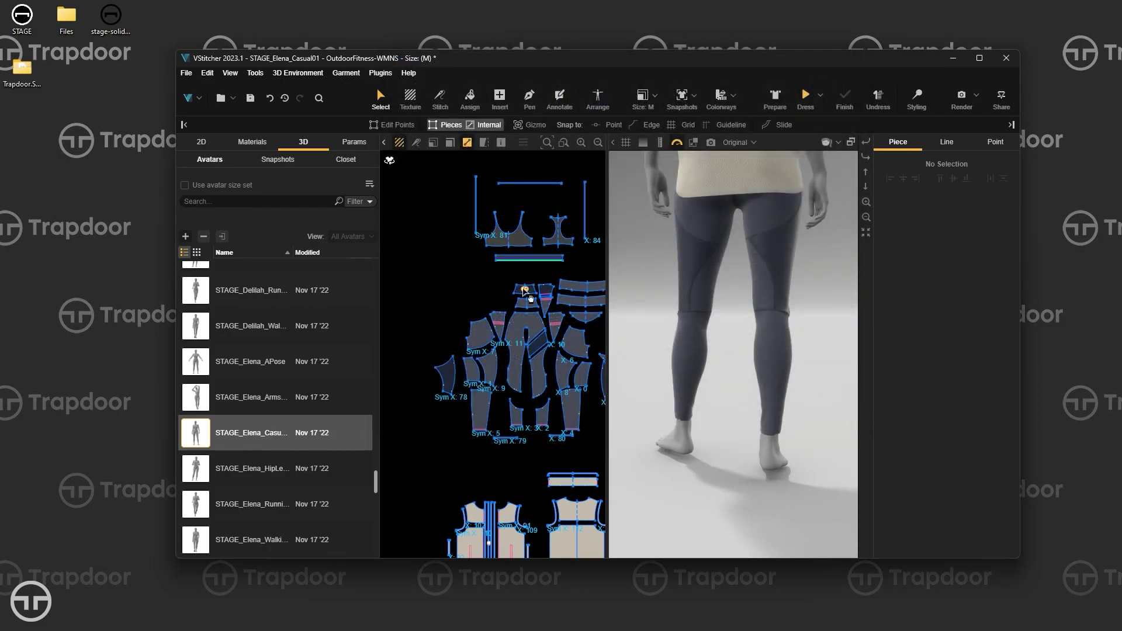